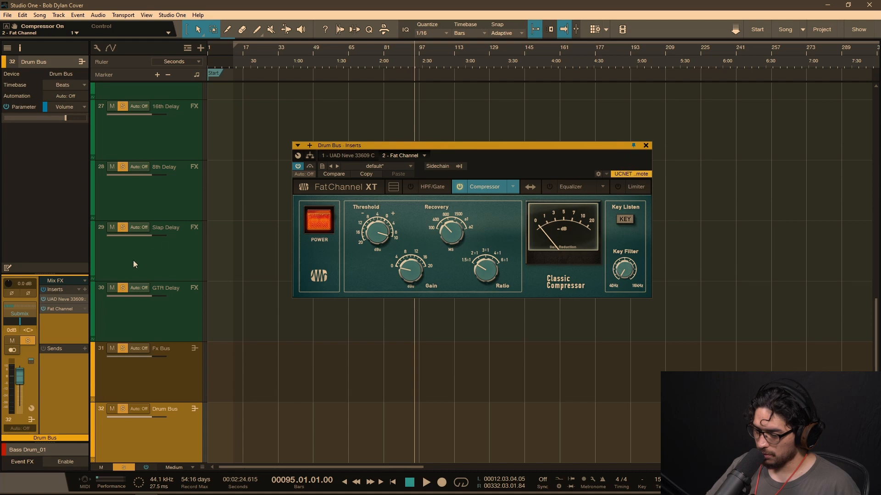
# Step: Open the Drum Bus's UAD Neve 33609 C insert and arrange it directly below the Fat Channel window, widening Fat Channel to match
pyautogui.click(66, 301)
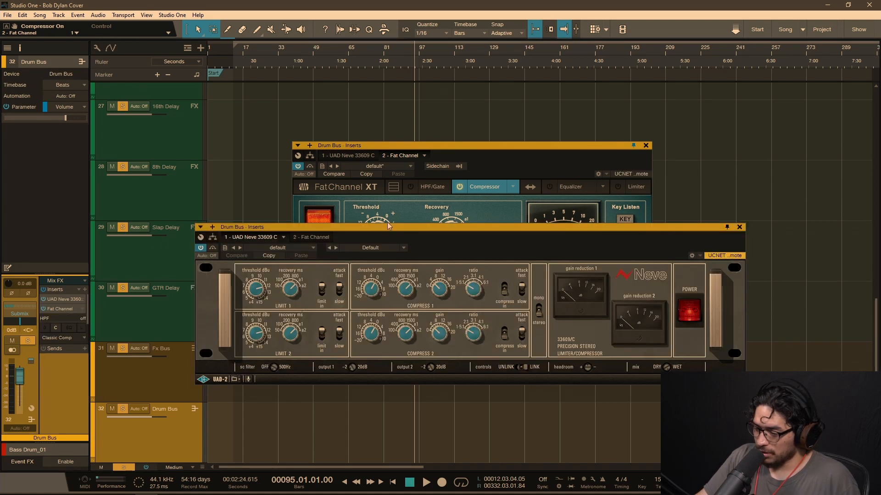
pyautogui.moveTo(447, 155); pyautogui.dragTo(459, 113)
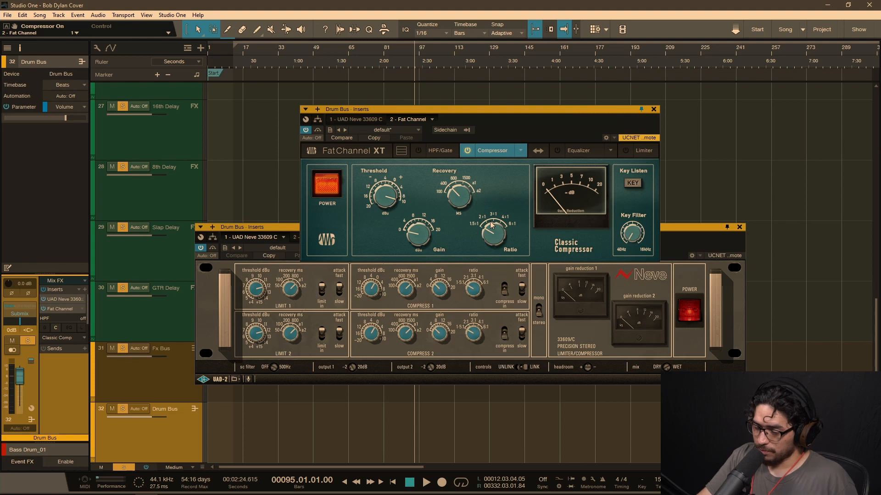
pyautogui.moveTo(443, 107); pyautogui.dragTo(880, 126)
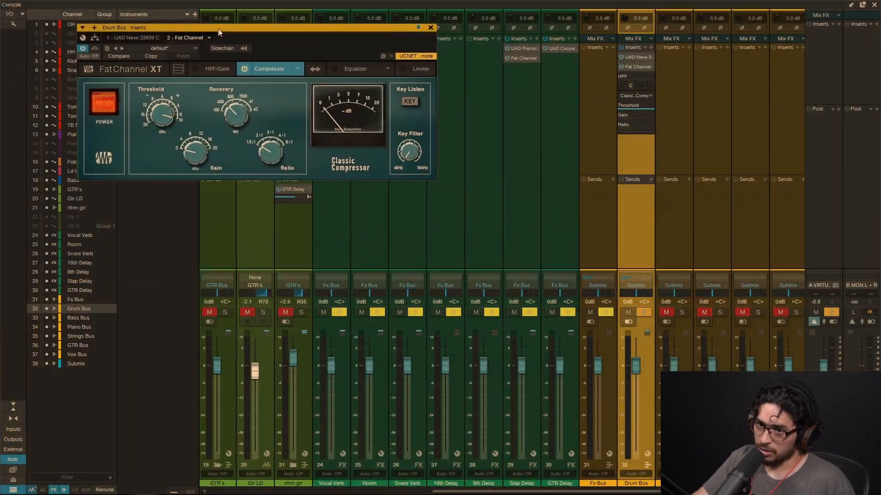
pyautogui.moveTo(218, 29); pyautogui.dragTo(138, 11)
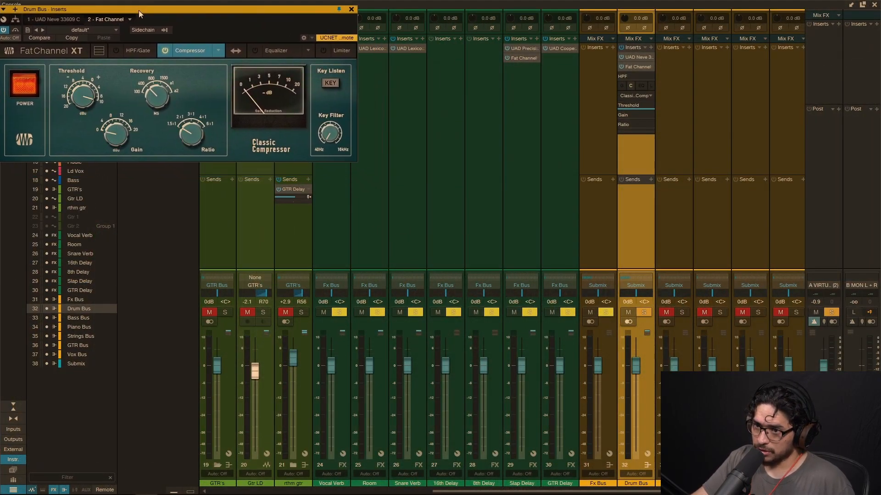
pyautogui.moveTo(0, 222); pyautogui.dragTo(170, 163)
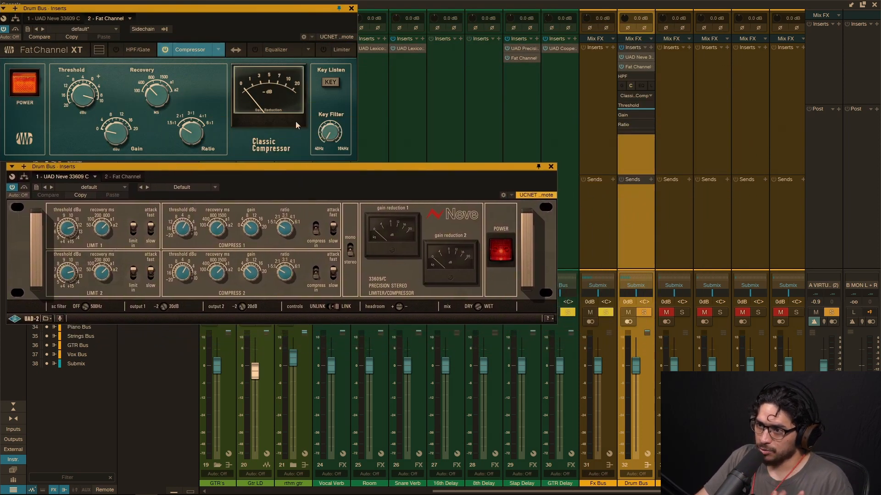
pyautogui.moveTo(353, 161); pyautogui.dragTo(555, 145)
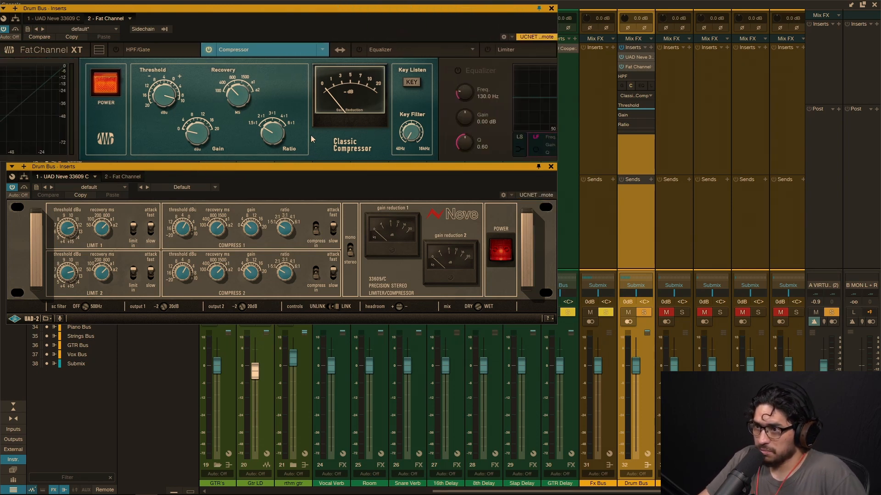
pyautogui.click(99, 49)
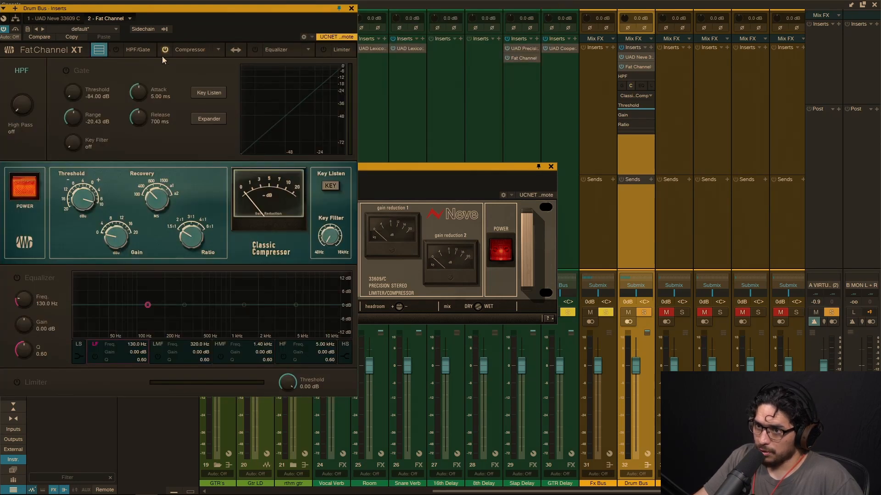
pyautogui.click(98, 53)
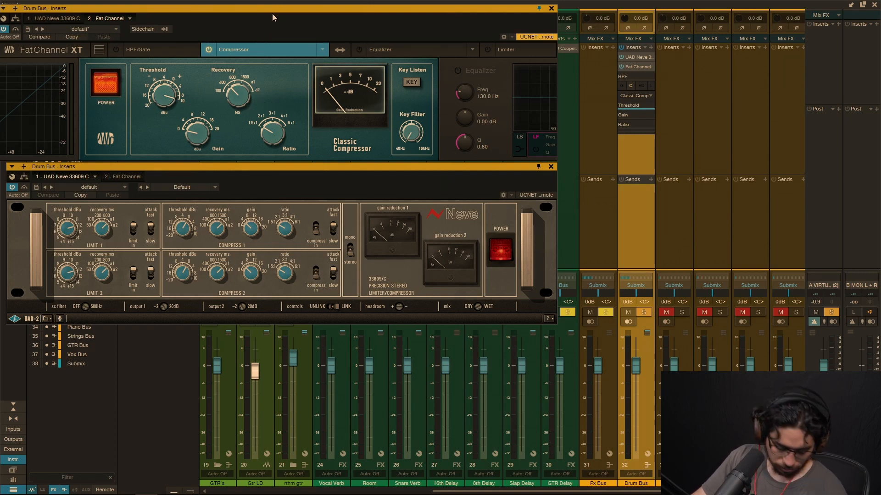
pyautogui.moveTo(709, 113); pyautogui.dragTo(451, 87)
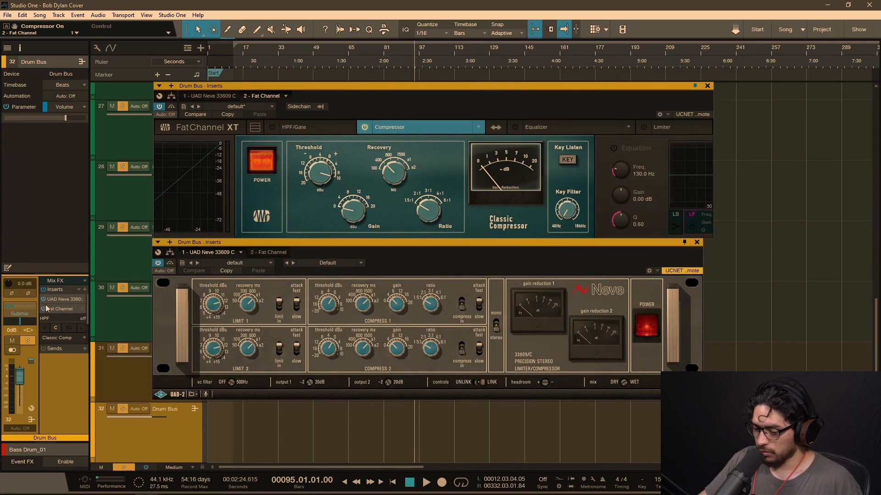
# Step: Deactivate the Fat Channel insert, start playback, and set the Neve's limiter 1 threshold to 15 dBu while adjusting its recovery
pyautogui.click(44, 308)
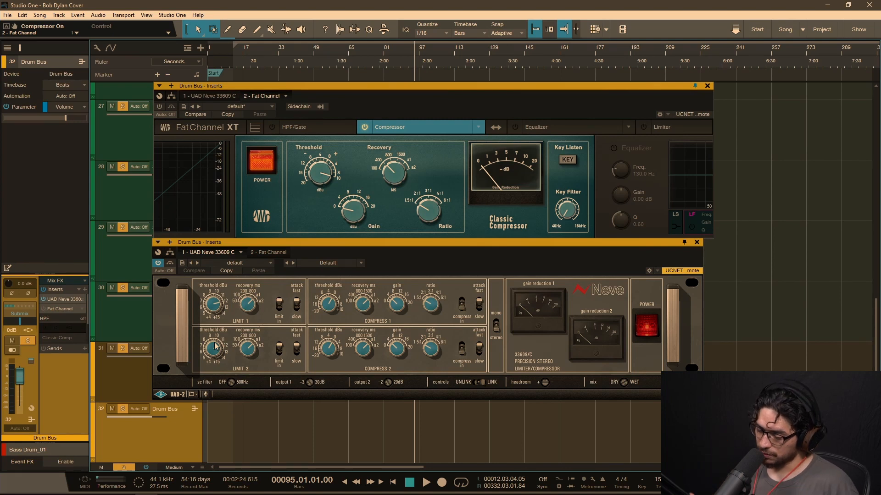
pyautogui.press('space')
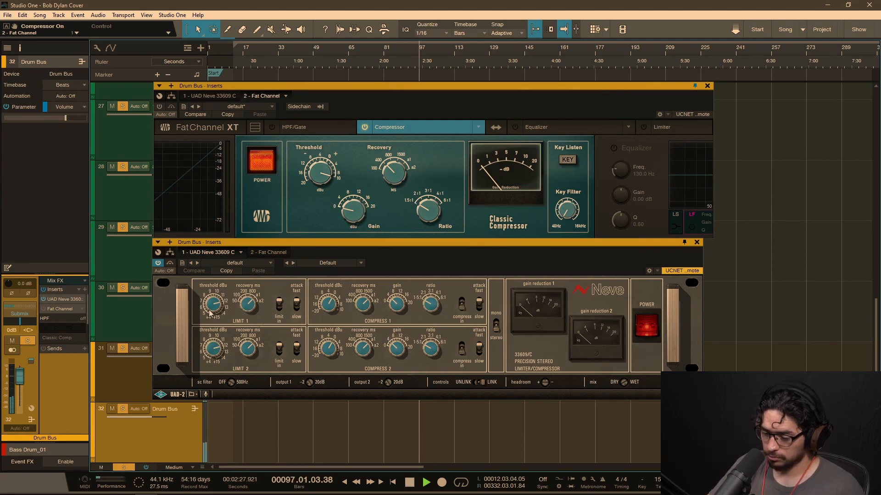
pyautogui.moveTo(325, 307); pyautogui.dragTo(333, 356)
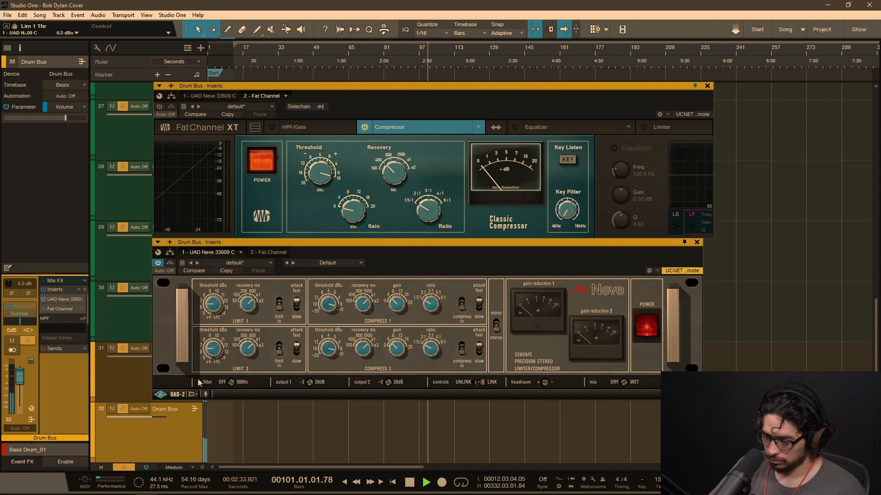
pyautogui.moveTo(248, 313); pyautogui.dragTo(241, 376)
pyautogui.moveTo(216, 307); pyautogui.dragTo(244, 224)
pyautogui.click(280, 306)
pyautogui.moveTo(217, 303); pyautogui.dragTo(237, 382)
pyautogui.moveTo(206, 308); pyautogui.dragTo(230, 229)
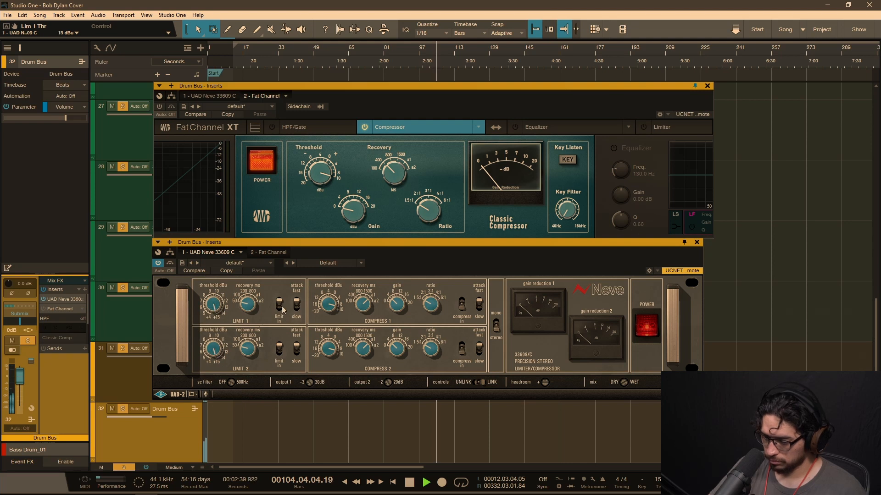
# Step: Lower the Neve's compressor 1 threshold, shorten its recovery and set its ratio to 4:1
pyautogui.moveTo(328, 303); pyautogui.dragTo(329, 426)
pyautogui.moveTo(366, 304); pyautogui.dragTo(362, 385)
pyautogui.moveTo(429, 305); pyautogui.dragTo(447, 271)
pyautogui.moveTo(427, 307); pyautogui.dragTo(425, 322)
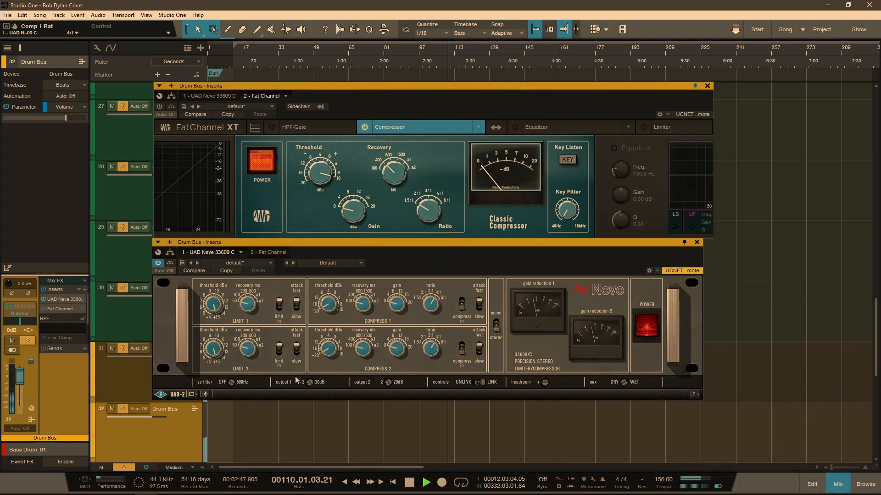
pyautogui.moveTo(232, 383); pyautogui.dragTo(245, 337)
# Step: Audition the slow attack on compressor 1 and return it to fast, keeping the 4:1 ratio
pyautogui.click(480, 307)
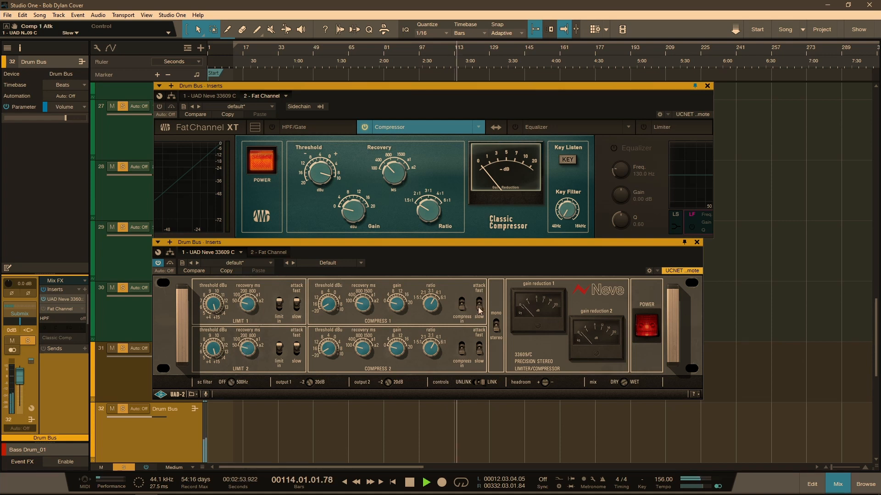
pyautogui.click(479, 306)
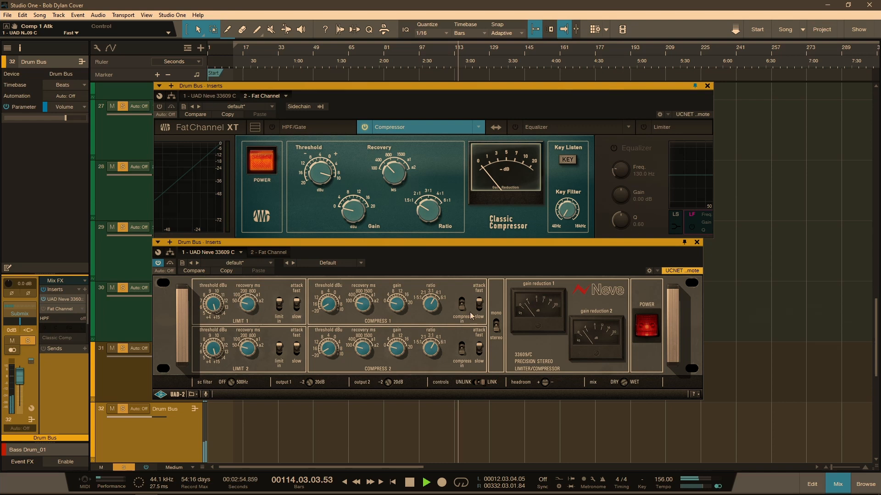
pyautogui.click(431, 303)
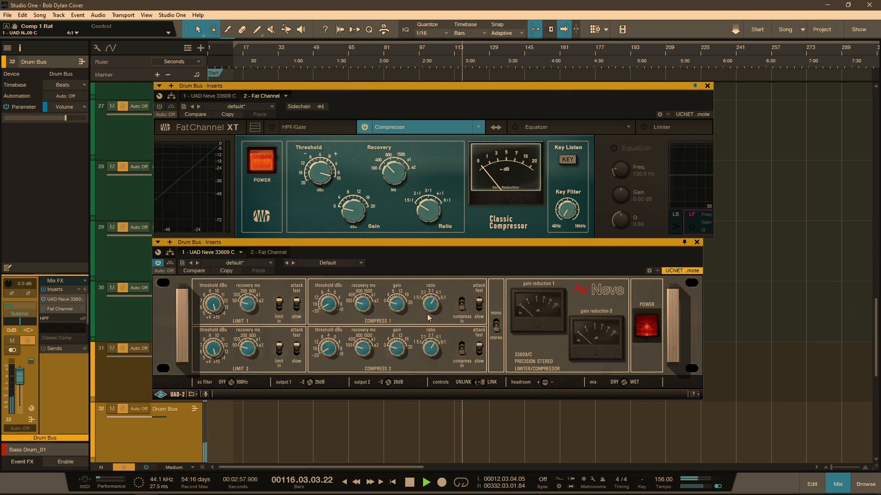
# Step: Set the Neve's headroom to 24 dB and compressor 1's threshold to -14 dBu, and adjust the compressor's gain
pyautogui.click(397, 306)
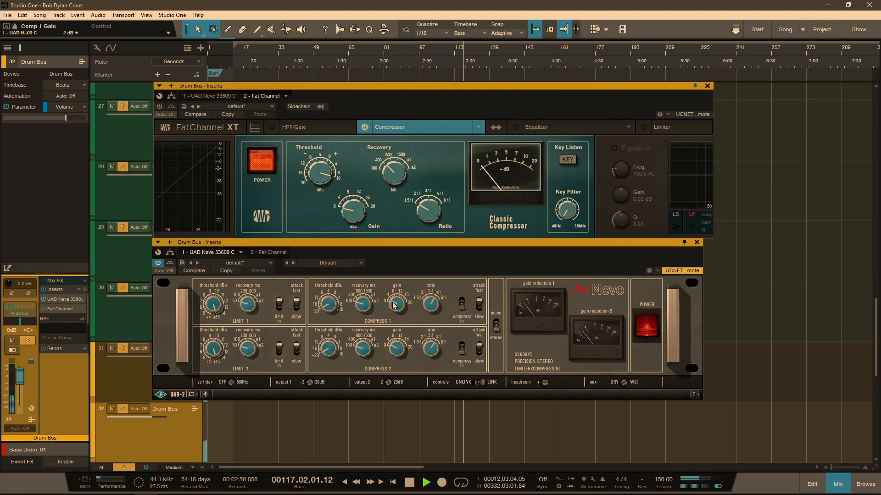
pyautogui.click(328, 307)
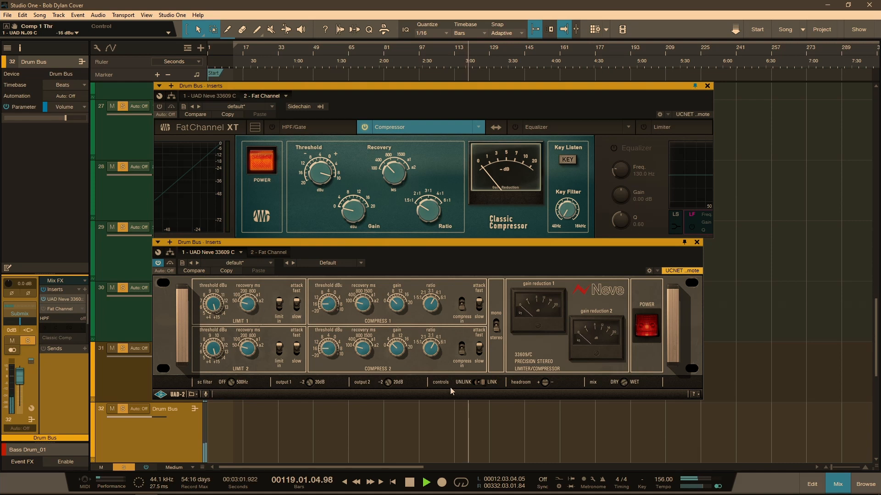
pyautogui.click(545, 383)
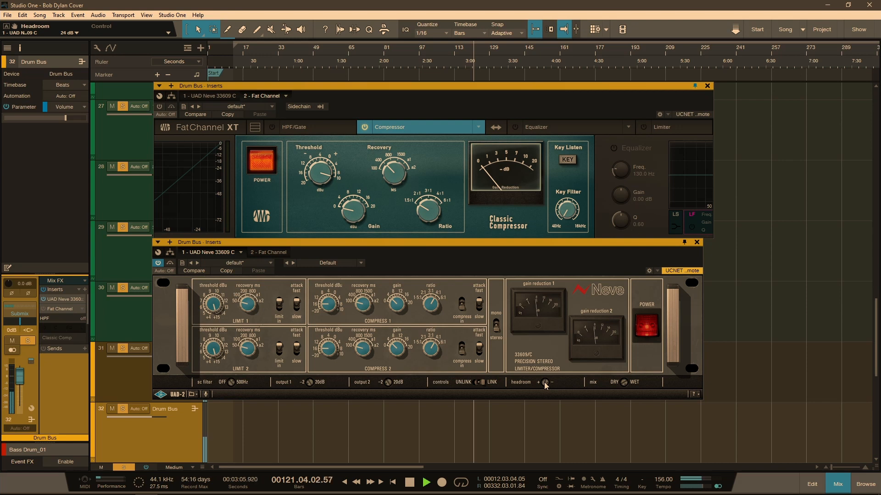
pyautogui.moveTo(326, 308); pyautogui.dragTo(327, 308)
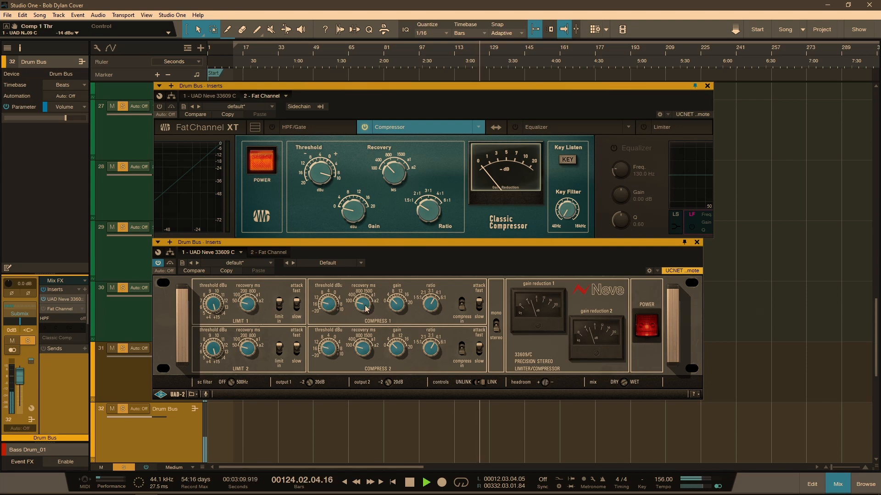
pyautogui.click(397, 305)
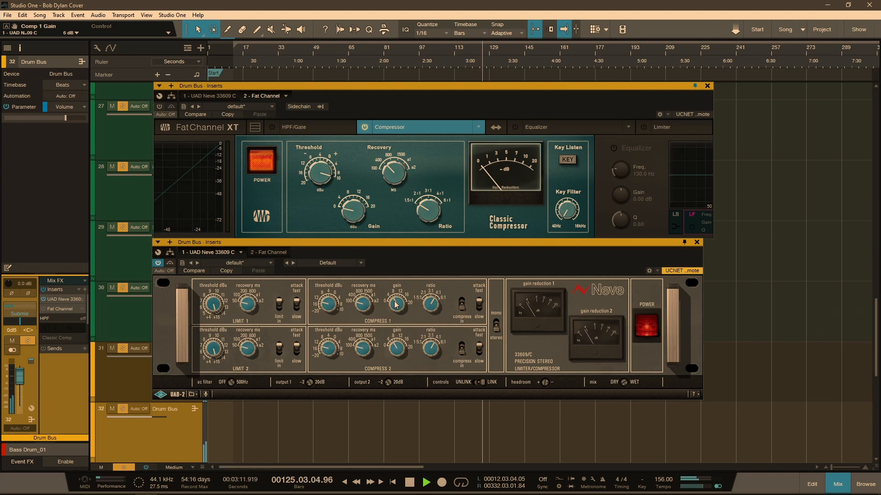
pyautogui.moveTo(398, 308); pyautogui.dragTo(397, 315)
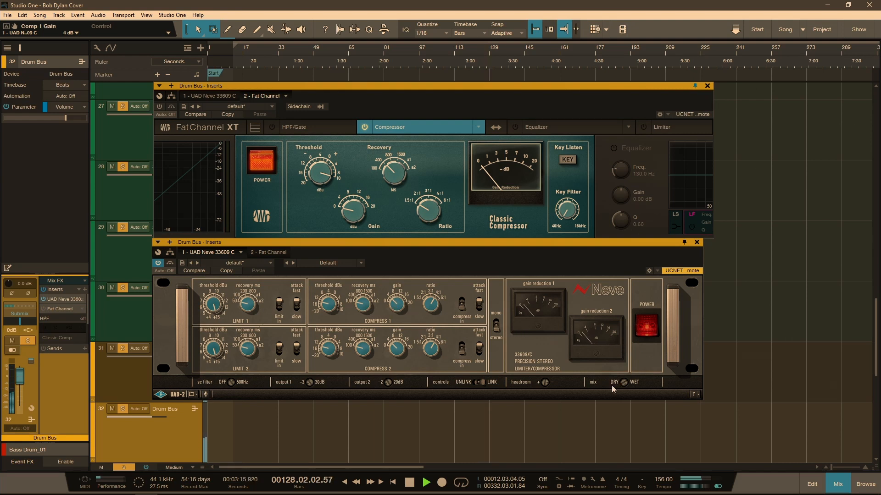
# Step: Compare the drum bus with the Neve bypassed and engaged, and set compressor 1's gain to 6 dB
pyautogui.click(170, 263)
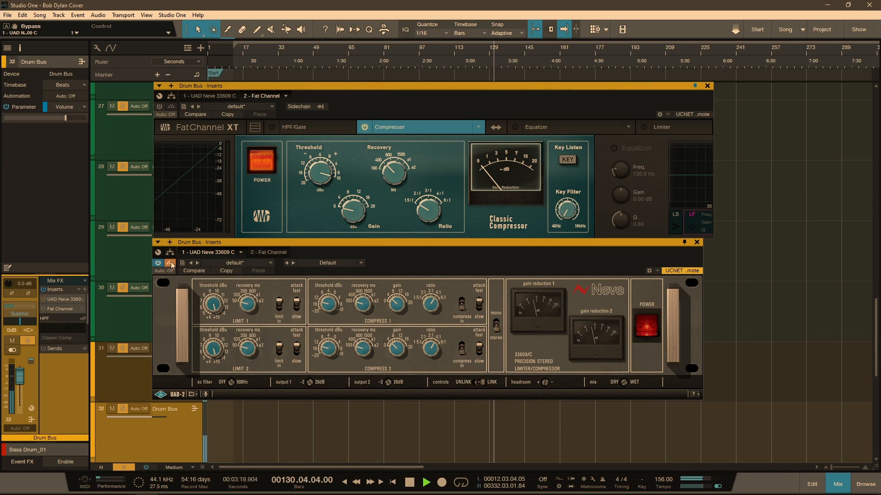
pyautogui.click(171, 264)
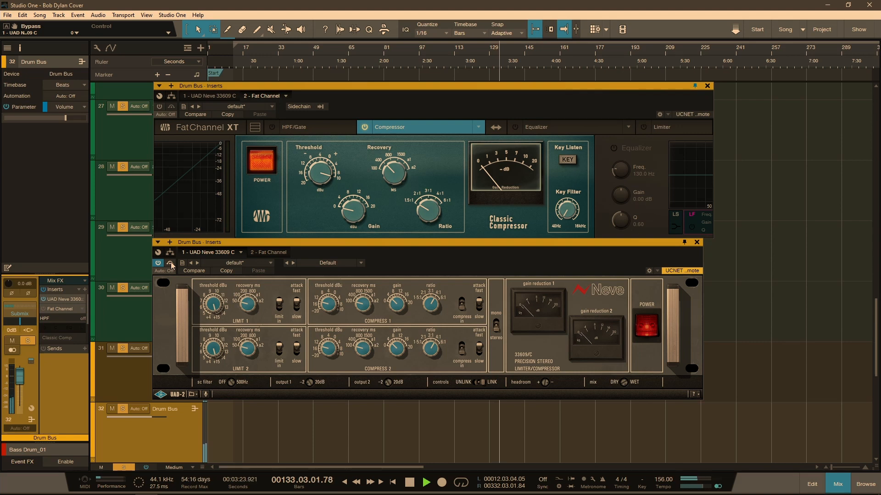
pyautogui.click(171, 263)
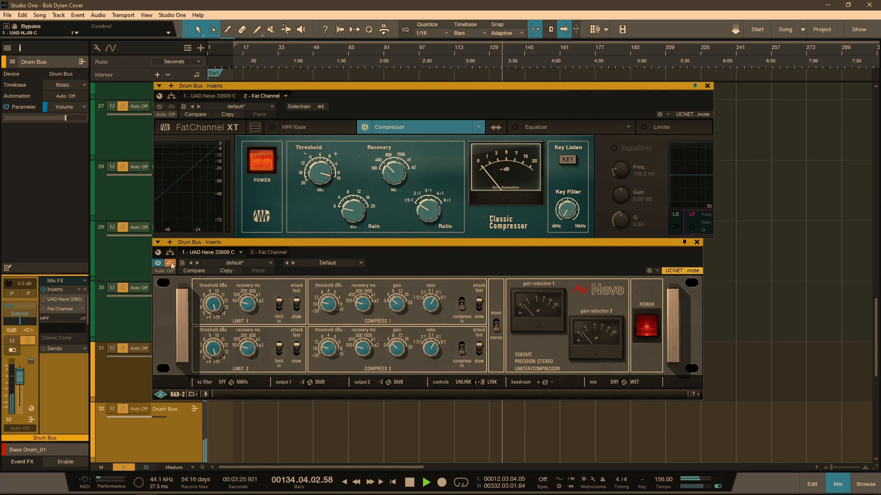
pyautogui.click(170, 262)
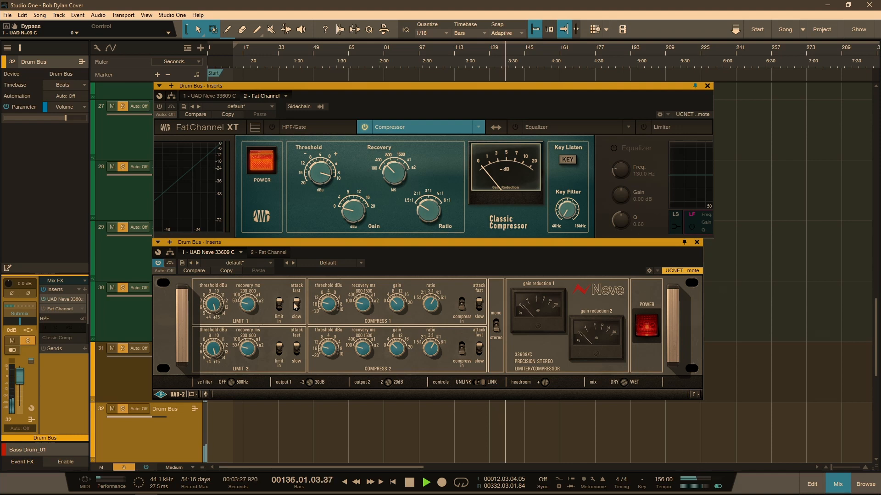
pyautogui.click(398, 352)
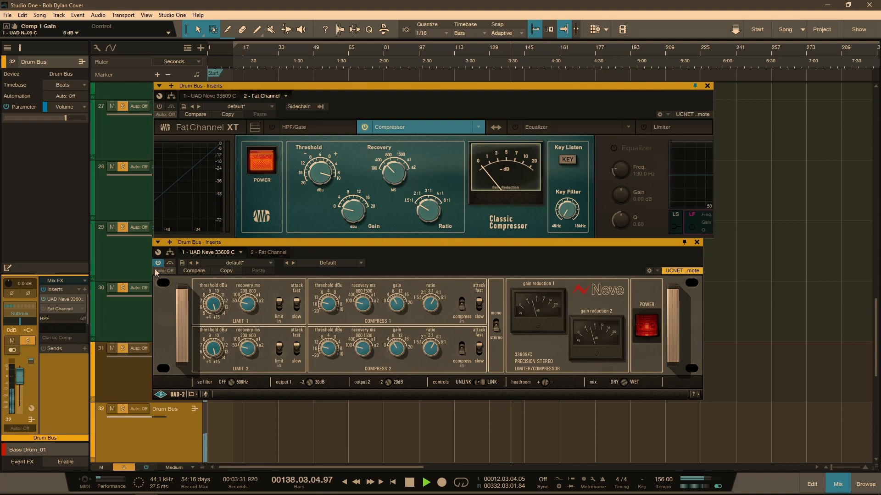
# Step: Compare the playing drums with the Neve powered off and back on, and stop playback
pyautogui.click(653, 329)
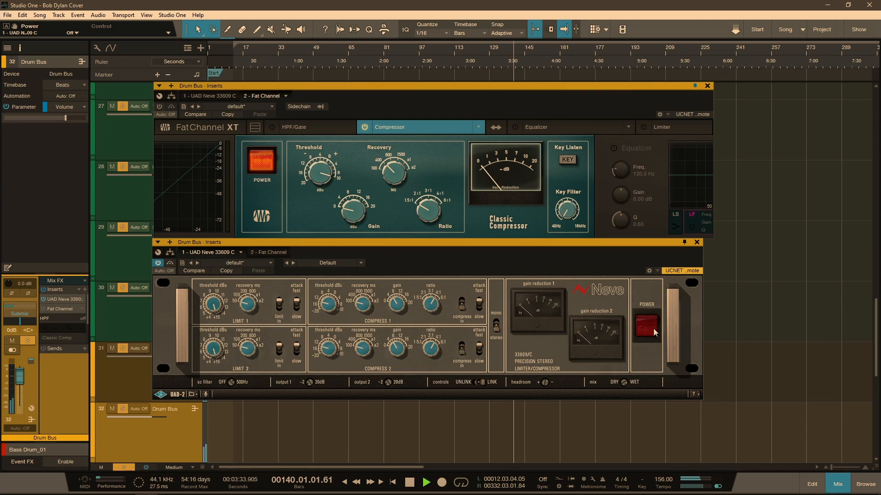
pyautogui.click(654, 329)
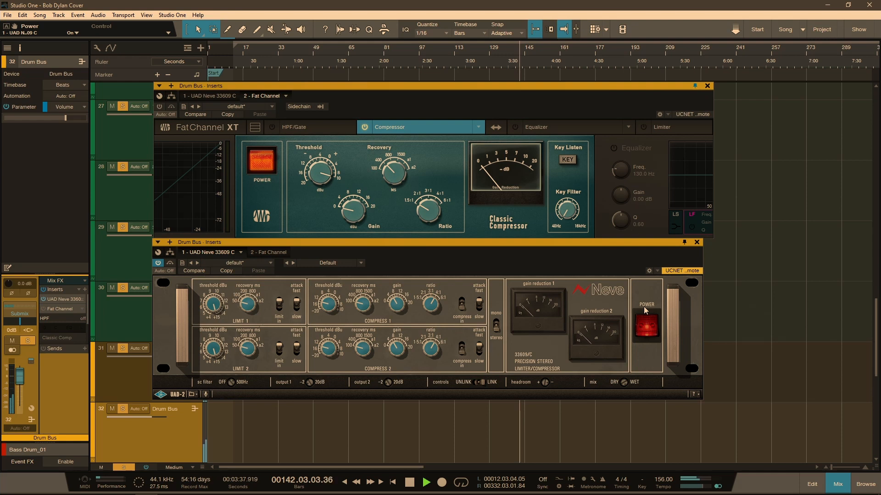
pyautogui.press('space')
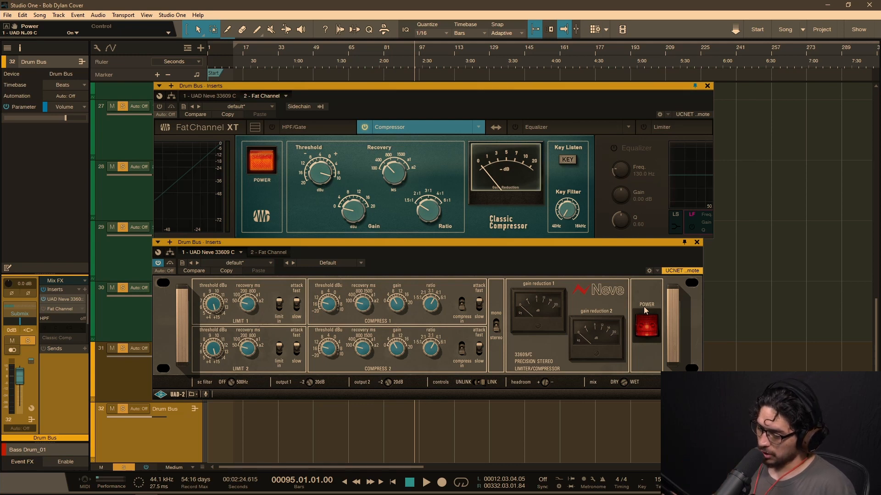
# Step: Play the passage from bar 95 alternately with the Neve powered off and on to compare the drum bus sound
pyautogui.click(646, 332)
pyautogui.press('space')
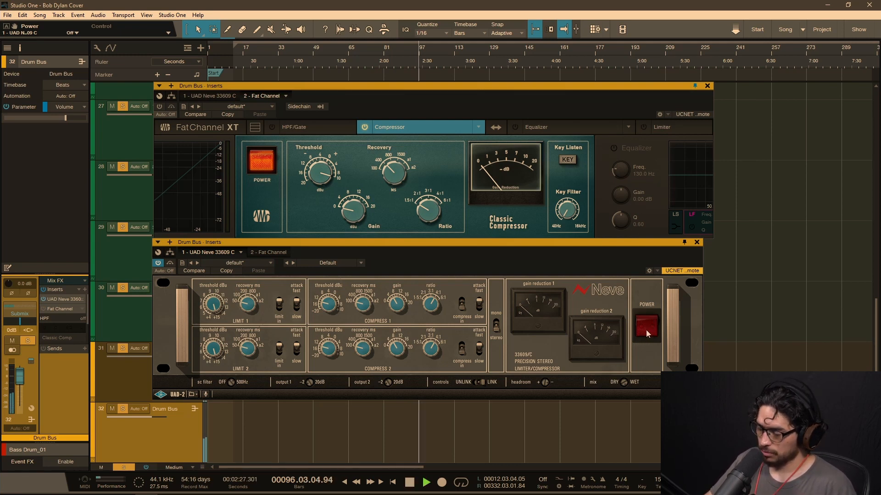
pyautogui.press('space')
pyautogui.click(647, 331)
pyautogui.press('space')
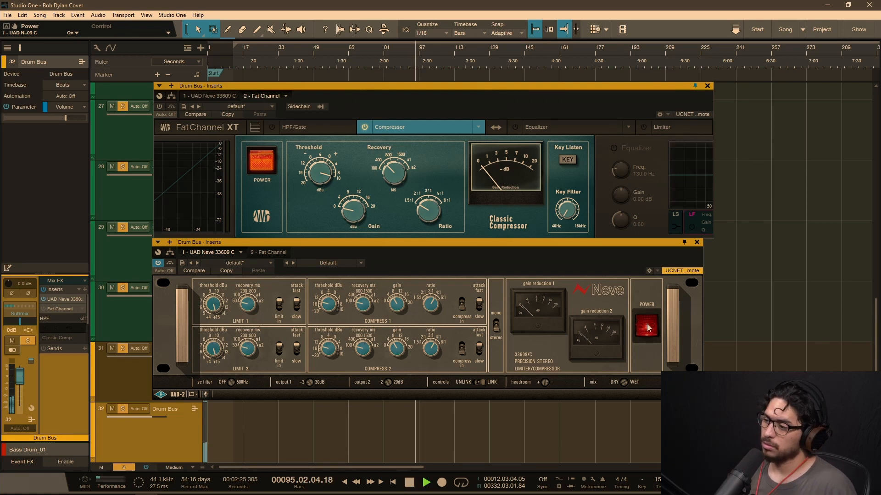
pyautogui.press('space')
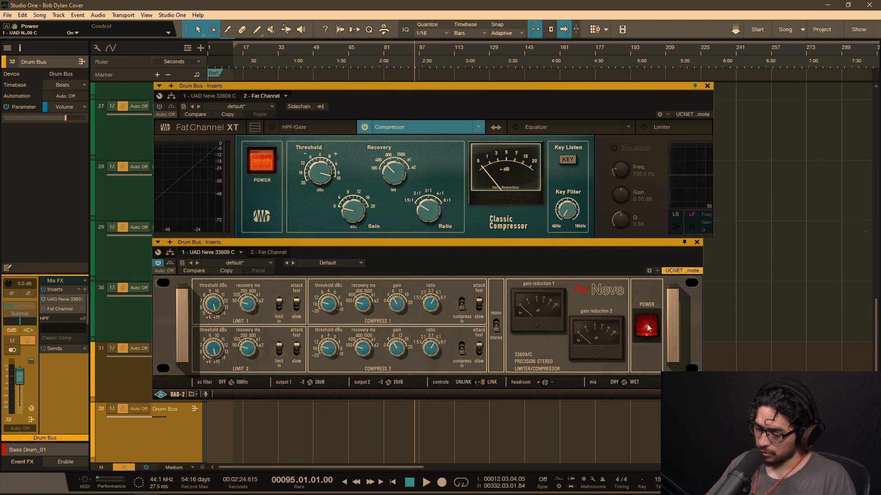
pyautogui.click(647, 327)
pyautogui.press('space')
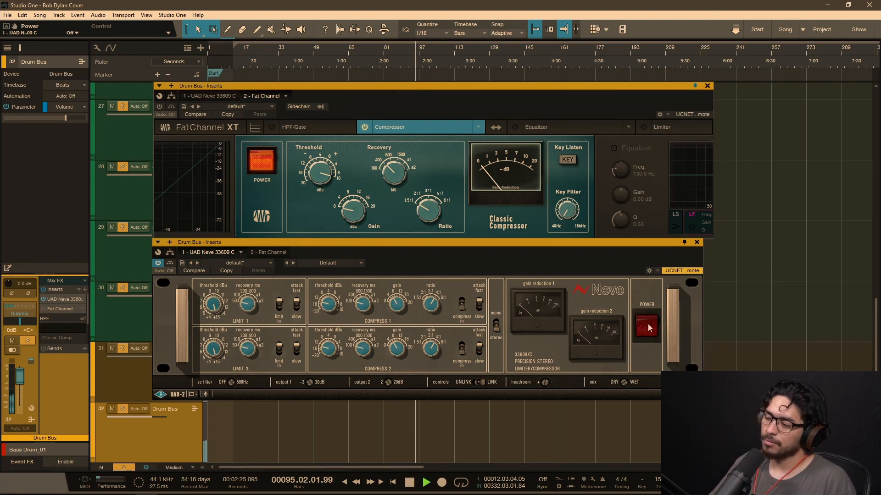
pyautogui.press('space')
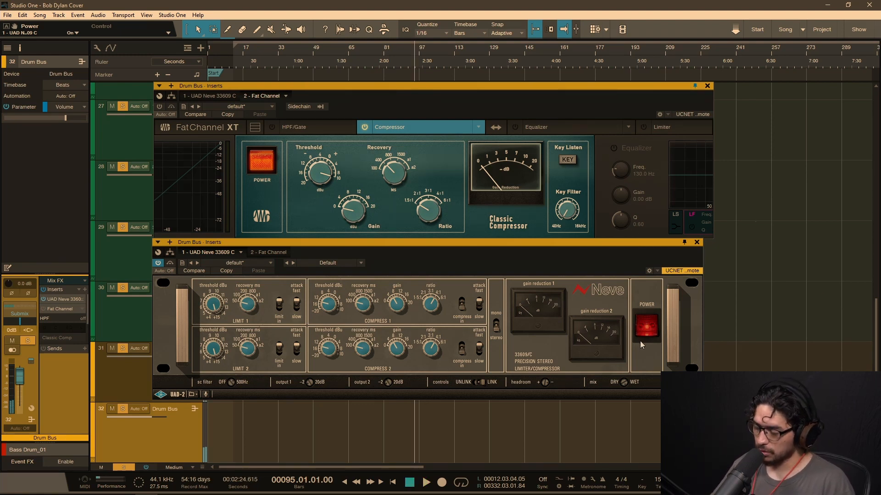
# Step: Briefly play the drums from bar 95, switch the Neve's power off and on, and leave it powered off
pyautogui.press('space')
pyautogui.press('space')
pyautogui.click(645, 328)
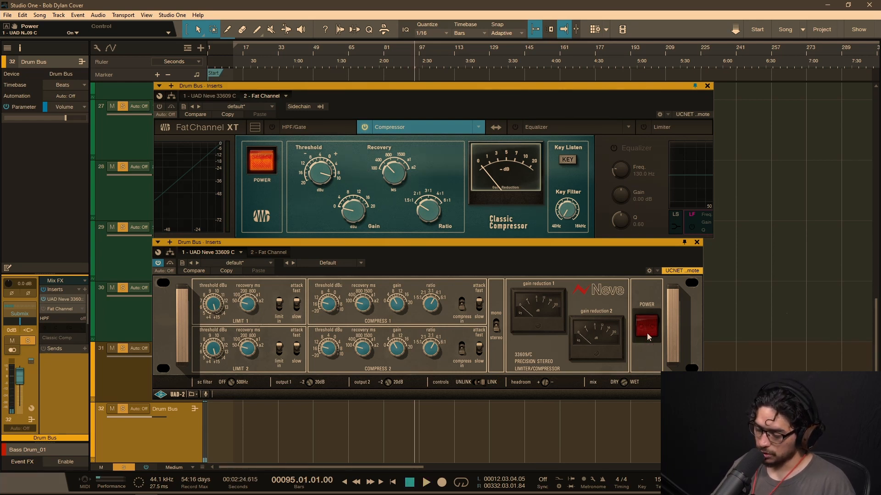
pyautogui.click(644, 324)
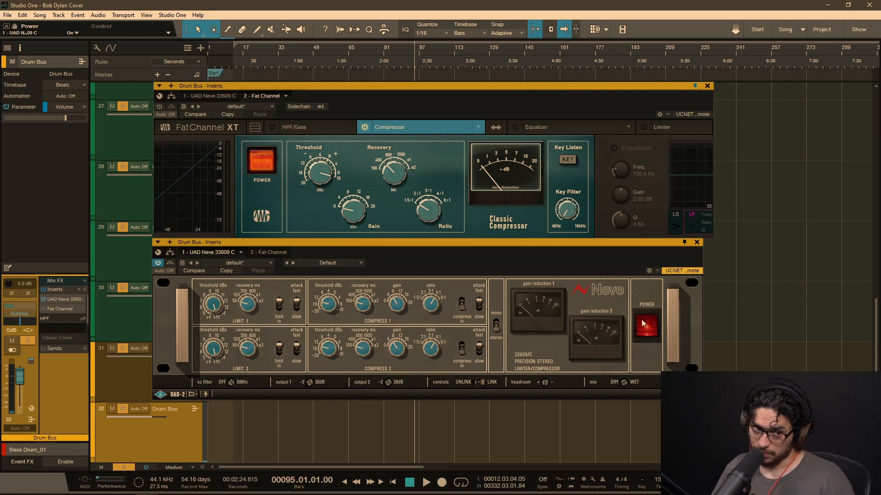
pyautogui.click(641, 324)
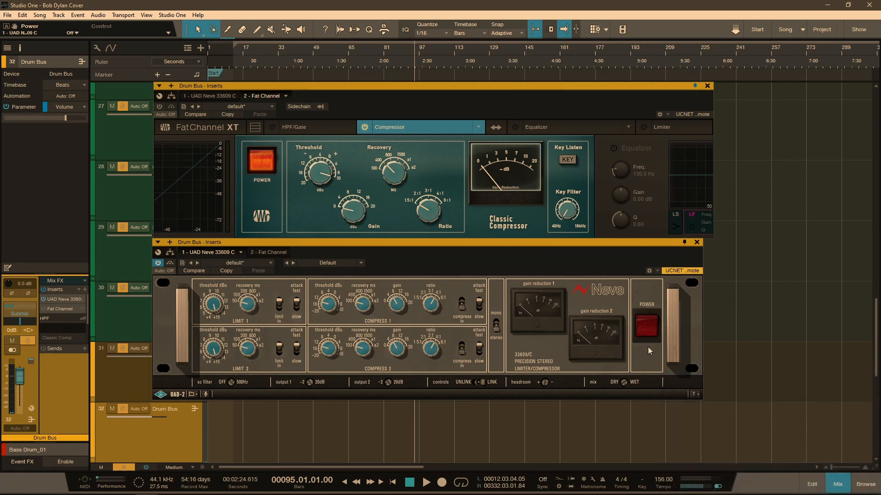
# Step: Play the drums from bar 95 while repeatedly powering the Neve on and off to compare the sound, and stop playback
pyautogui.press('space')
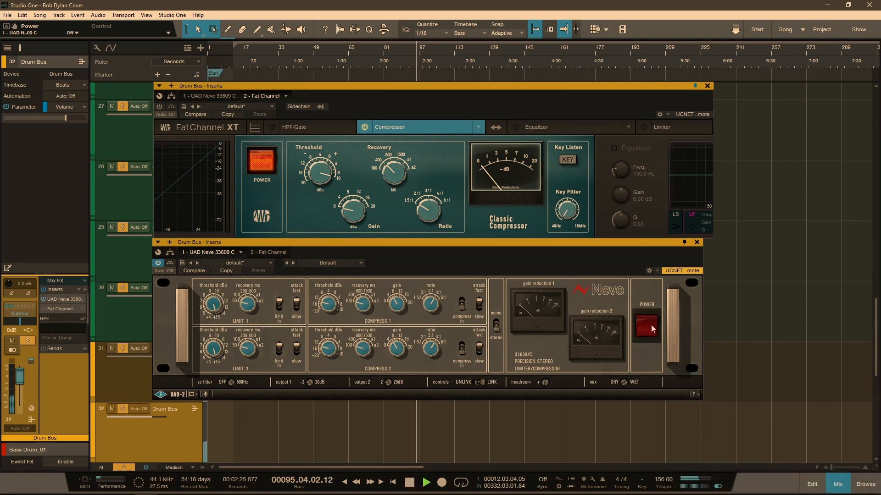
pyautogui.click(648, 322)
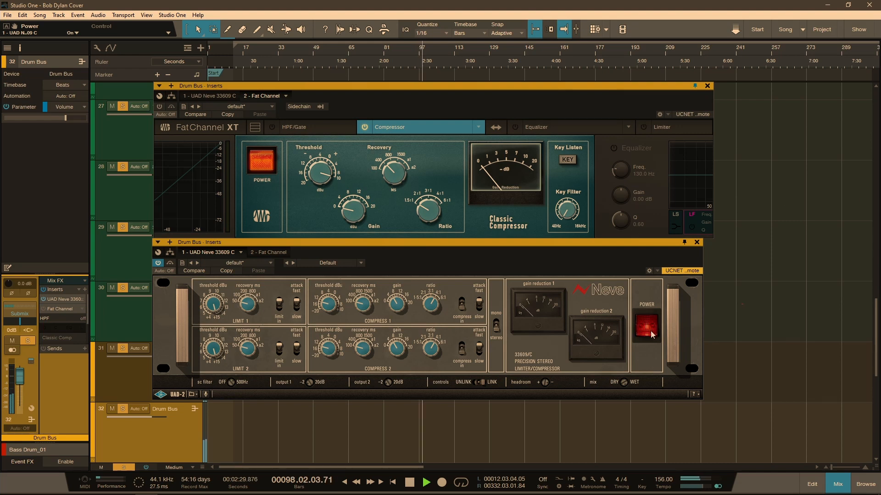
pyautogui.click(651, 330)
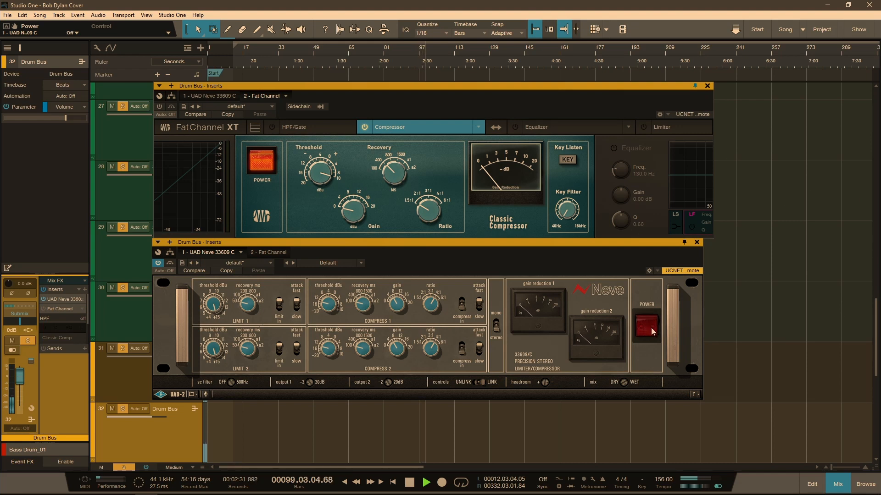
pyautogui.click(648, 322)
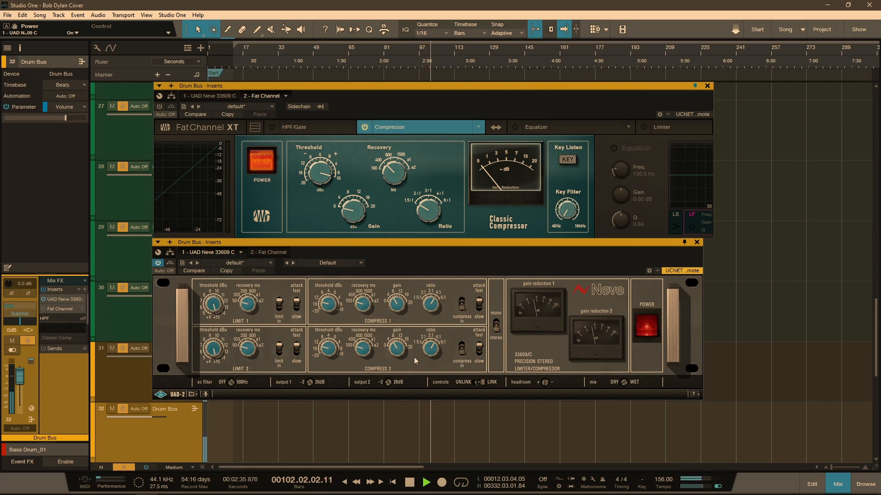
pyautogui.click(647, 328)
pyautogui.click(646, 321)
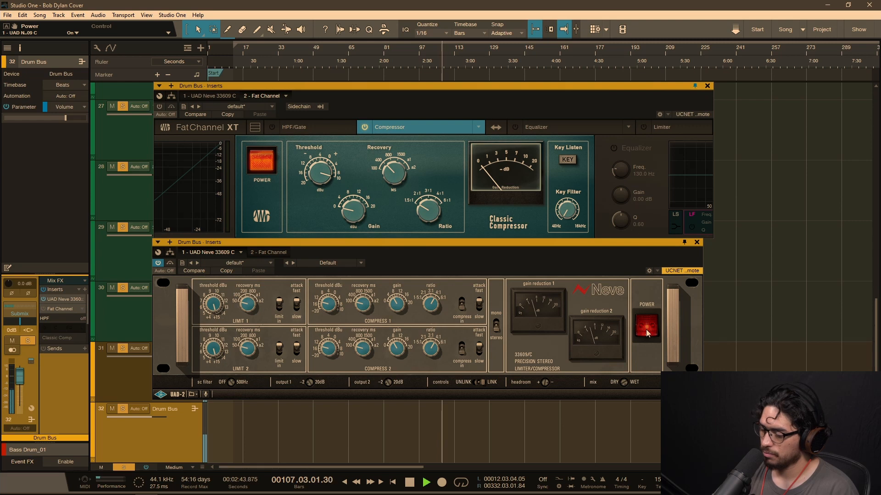
pyautogui.click(648, 328)
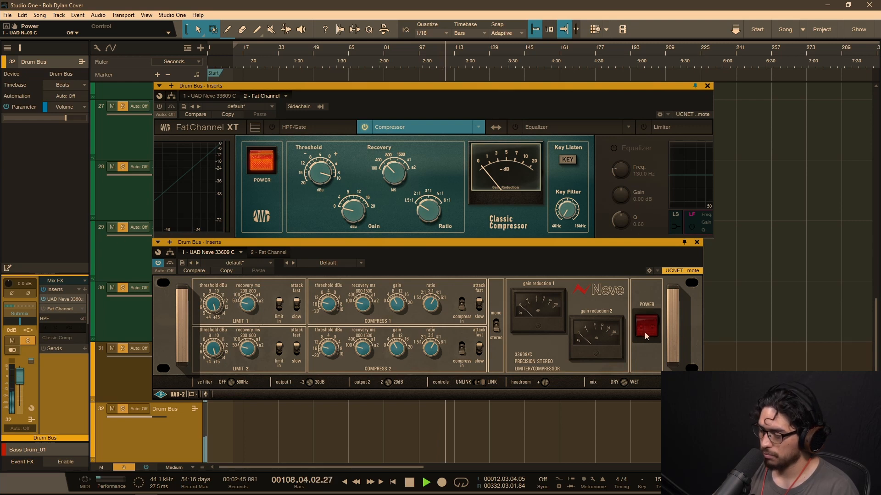
pyautogui.click(646, 327)
pyautogui.press('space')
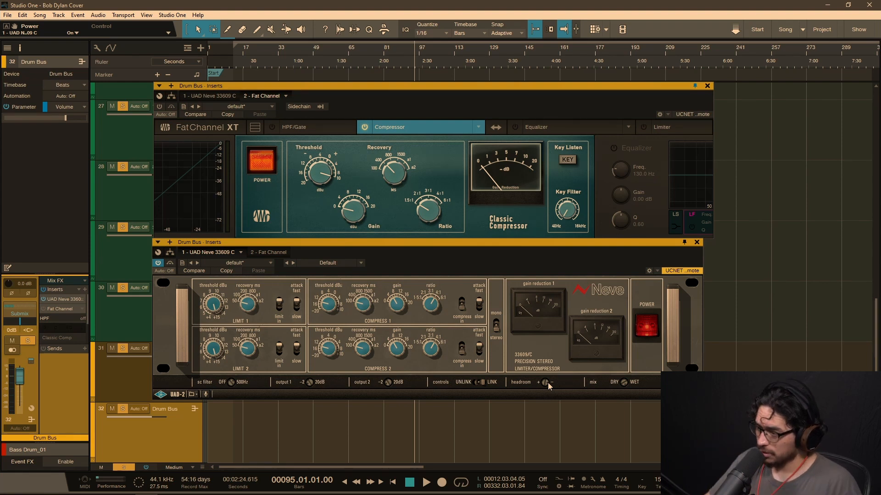
# Step: Power off the Neve and play the uncompressed drum bus from bar 95
pyautogui.click(647, 325)
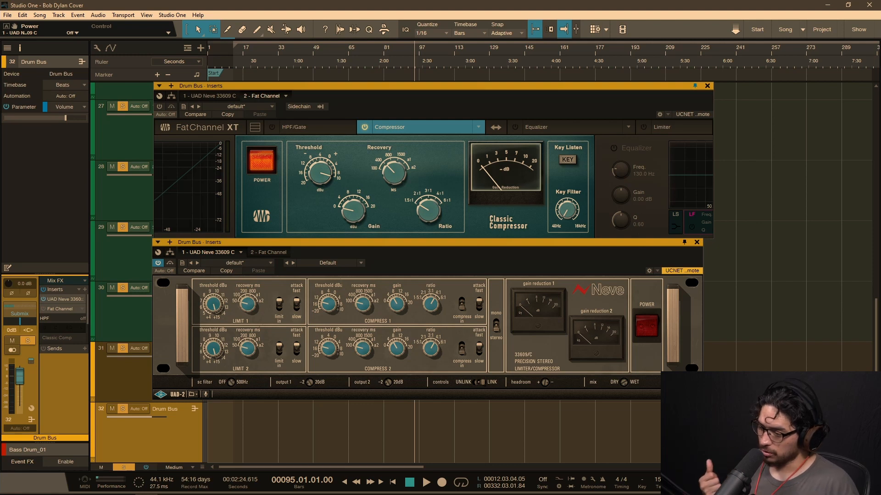
pyautogui.press('space')
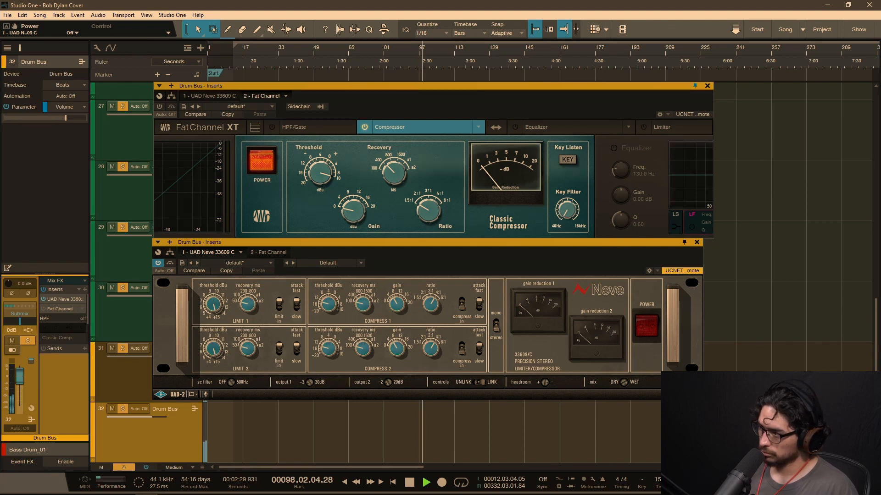
pyautogui.press('space')
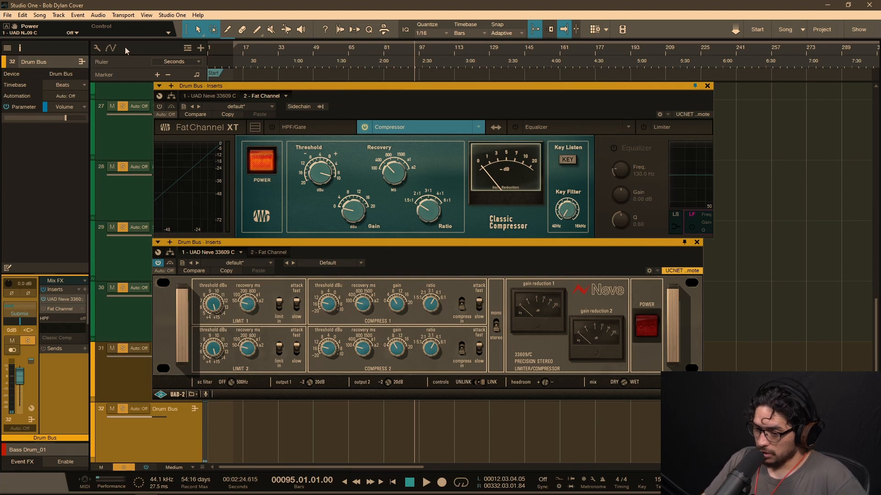
# Step: Enable the Fat Channel on the drum bus, adjust the Classic Compressor's recovery, and set its ratio to 4:1 during playback
pyautogui.click(179, 113)
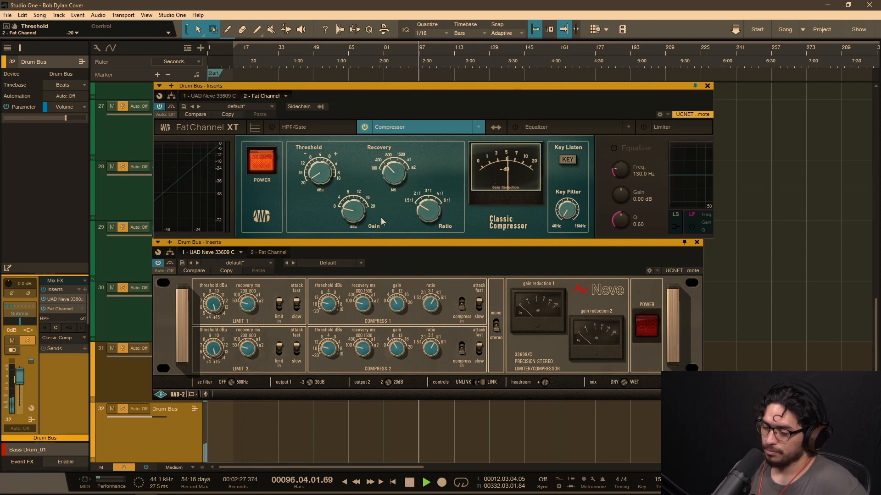
pyautogui.moveTo(394, 174); pyautogui.dragTo(394, 250)
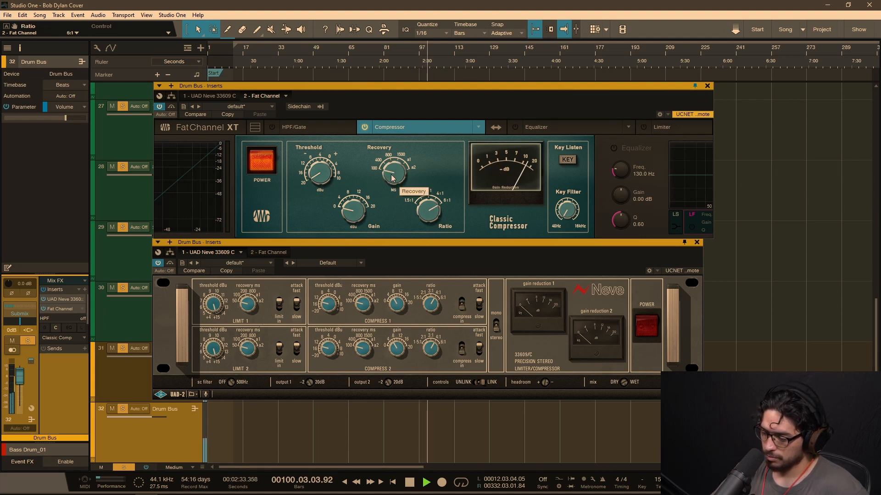
pyautogui.moveTo(421, 198); pyautogui.dragTo(426, 226)
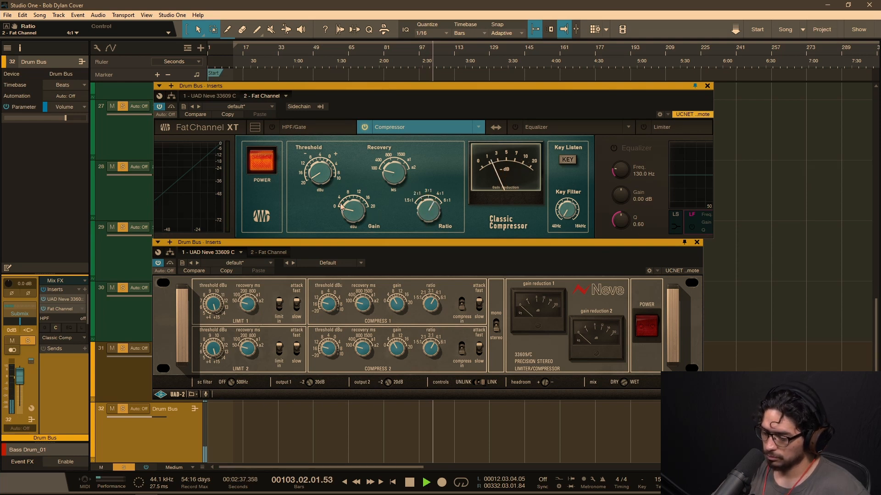
# Step: Set the Classic Compressor's gain to 4 dBu, key filter to 297.7 Hz, and threshold to -8 dBu
pyautogui.moveTo(320, 178)
pyautogui.mouseDown()
pyautogui.moveTo(330, 183)
pyautogui.moveTo(331, 148)
pyautogui.moveTo(329, 167)
pyautogui.mouseUp()
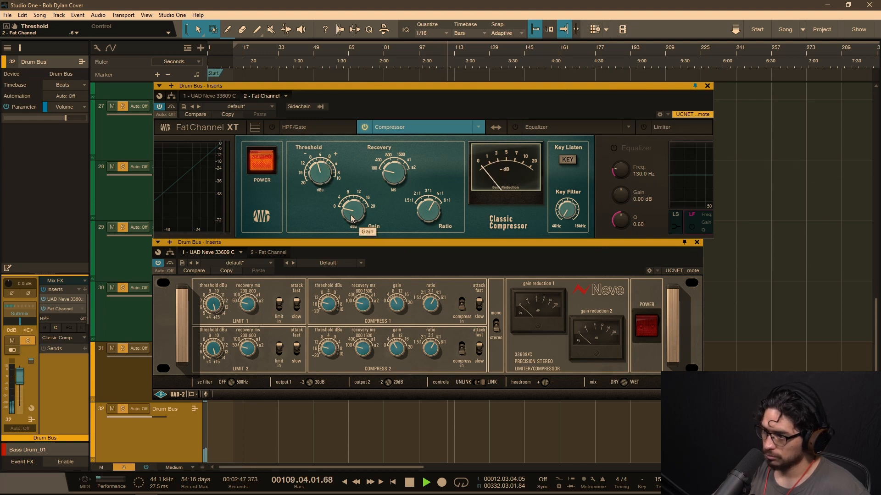
pyautogui.moveTo(352, 219); pyautogui.dragTo(353, 205)
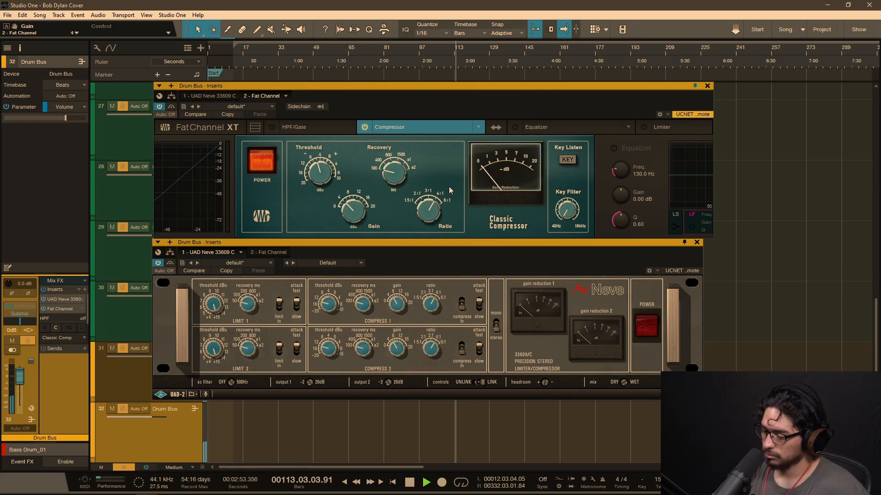
pyautogui.moveTo(556, 205); pyautogui.dragTo(573, 182)
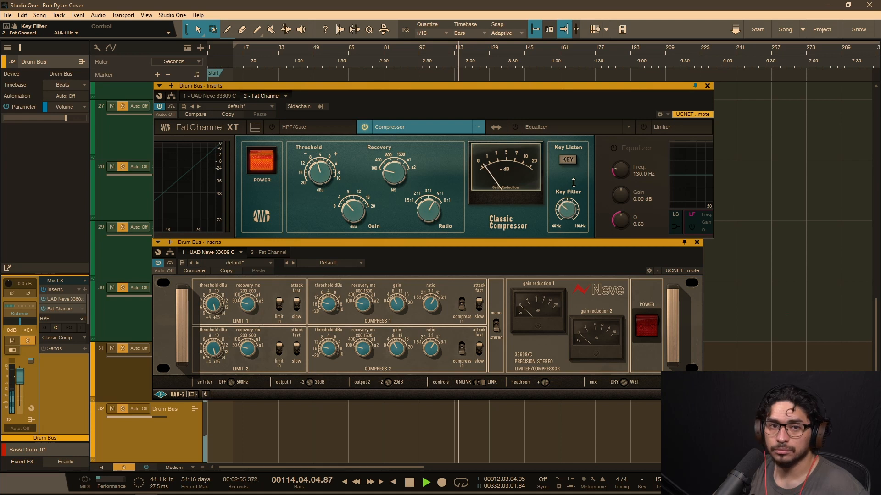
pyautogui.click(318, 172)
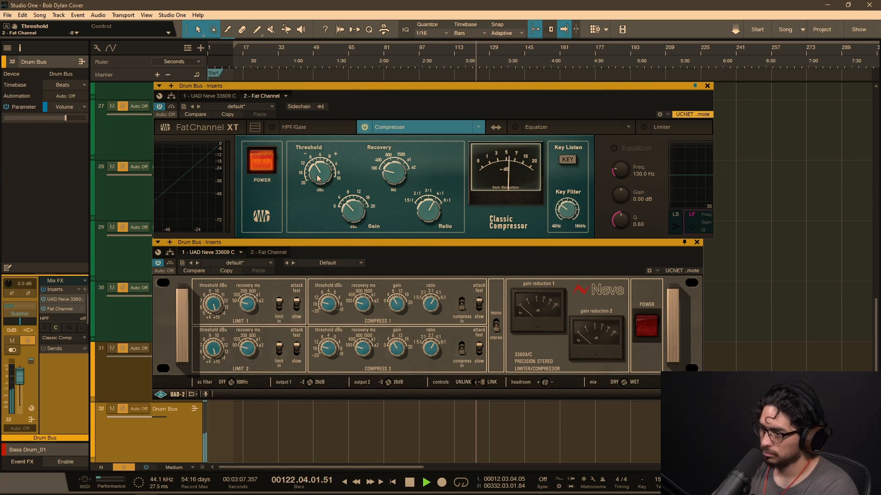
# Step: Compare the playing drums with the Classic Compressor powered off and back on, and stop playback
pyautogui.click(262, 161)
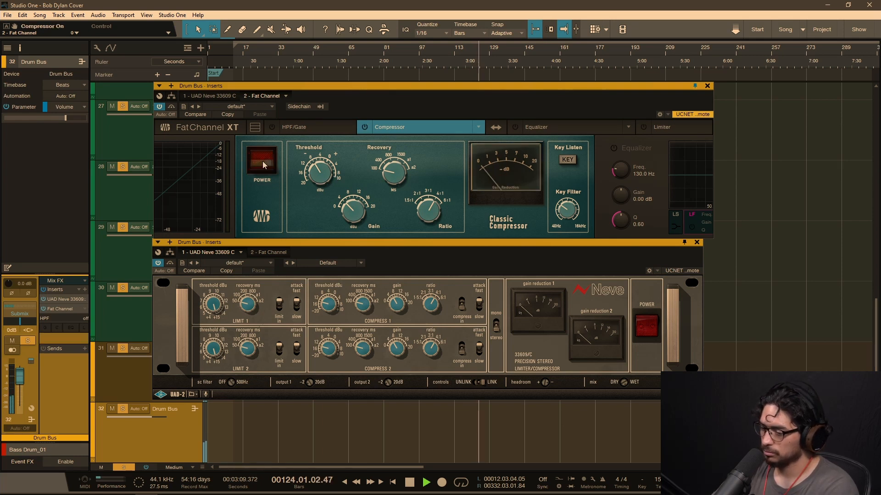
pyautogui.click(262, 164)
pyautogui.press('space')
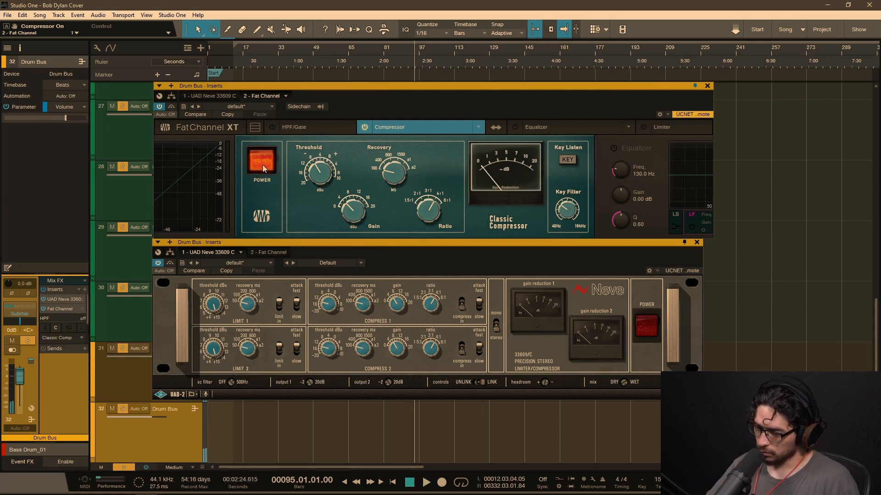
# Step: Bypass the Fat Channel, play the drums through the powered-on Neve, and power the Neve off with playback stopped
pyautogui.click(159, 107)
pyautogui.click(644, 322)
pyautogui.press('space')
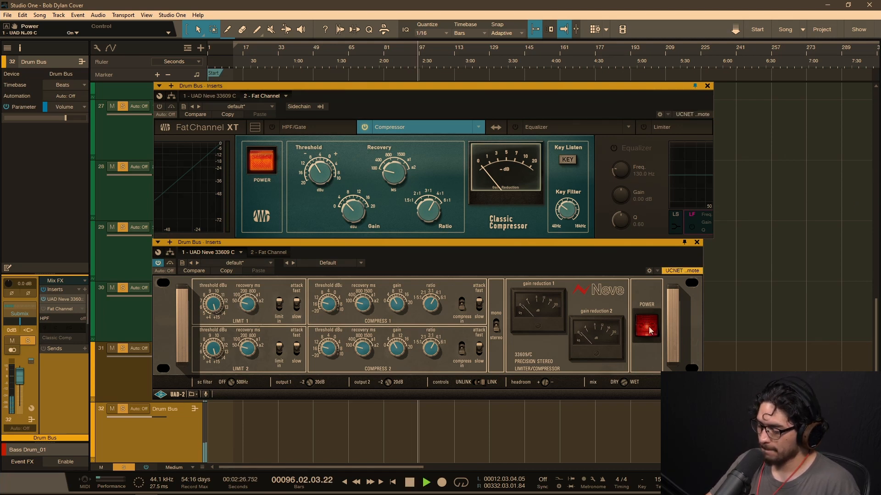
pyautogui.click(646, 328)
pyautogui.press('space')
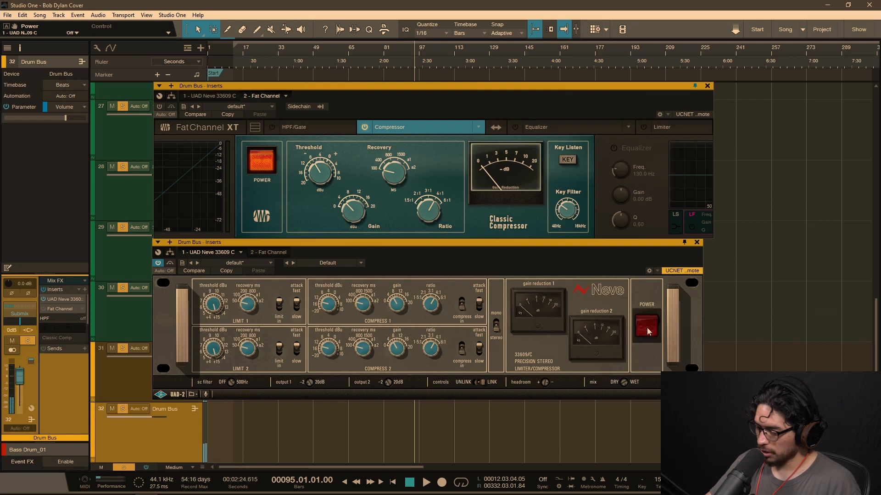
# Step: Play the drums through the Fat Channel's Classic Compressor and again through the Neve, stop playback, and power the Neve off
pyautogui.click(160, 107)
pyautogui.press('space')
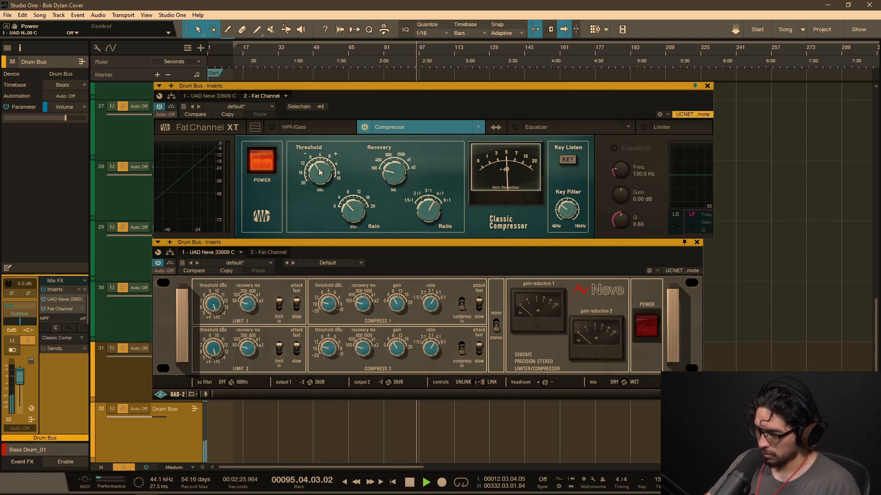
pyautogui.press('space')
pyautogui.press('space')
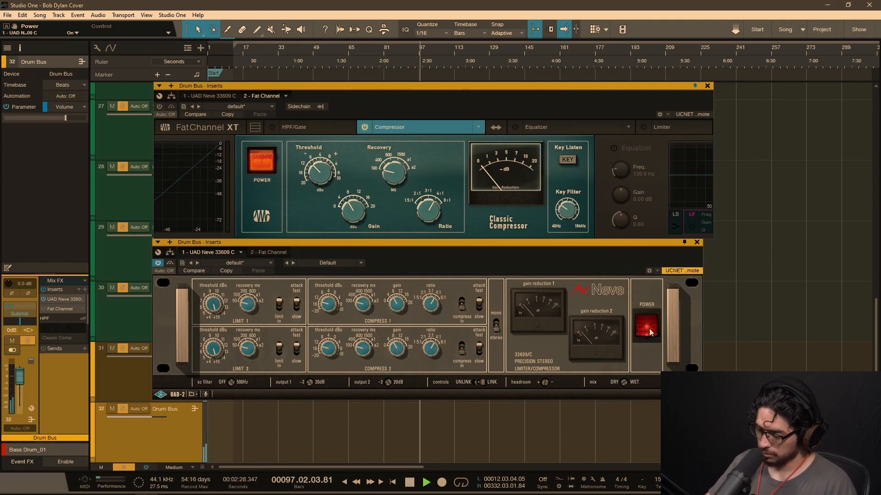
pyautogui.press('space')
pyautogui.click(651, 329)
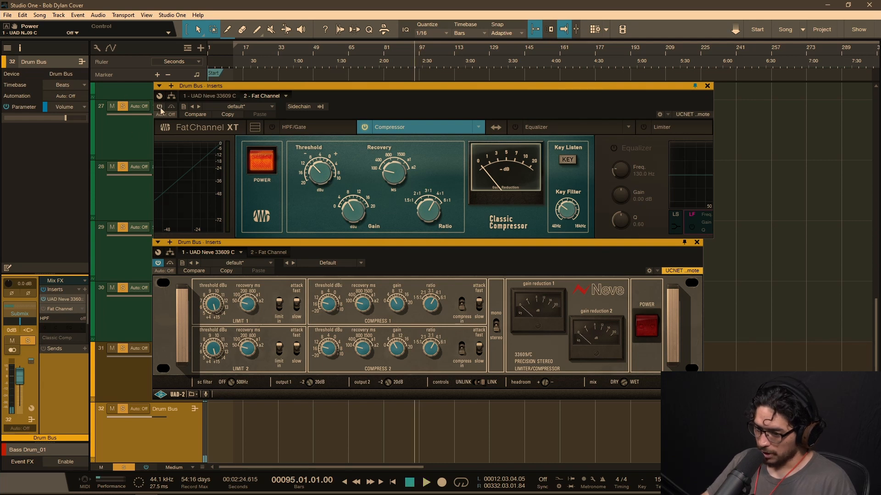
# Step: Enable the Fat Channel and compare the drums from bar 95 with its Classic Compressor powered off and on, stopping playback
pyautogui.click(160, 107)
pyautogui.press('space')
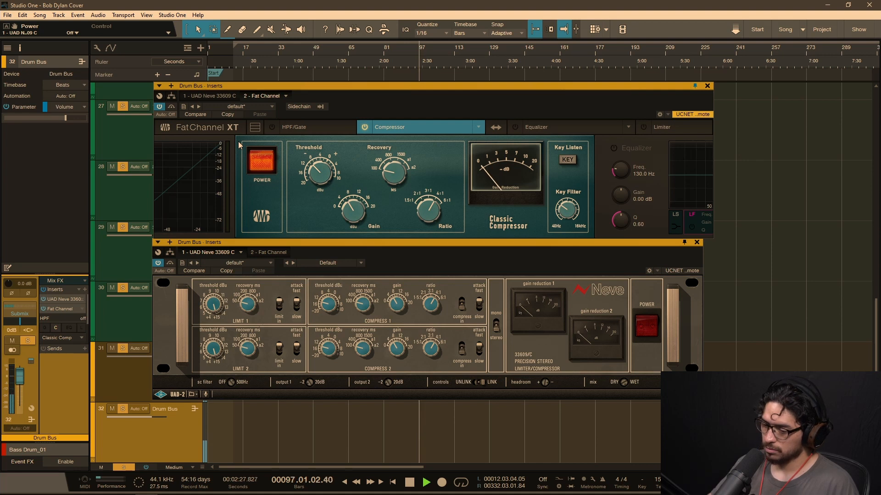
pyautogui.click(264, 157)
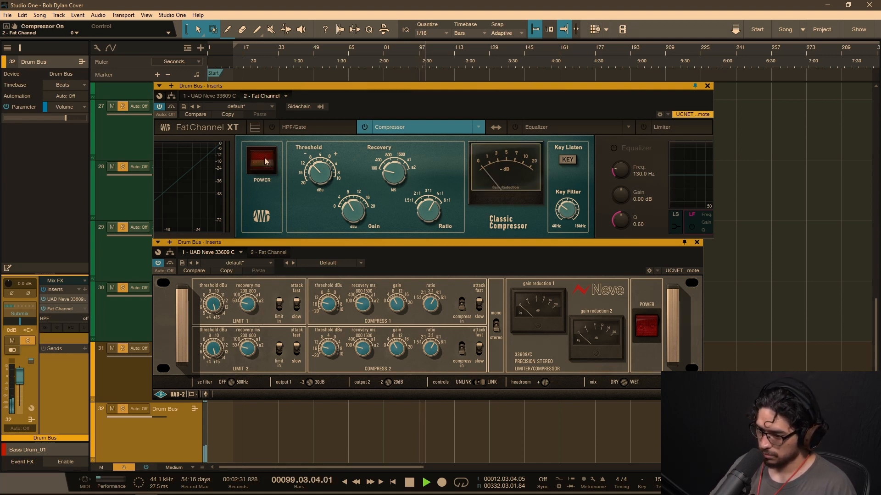
pyautogui.click(264, 161)
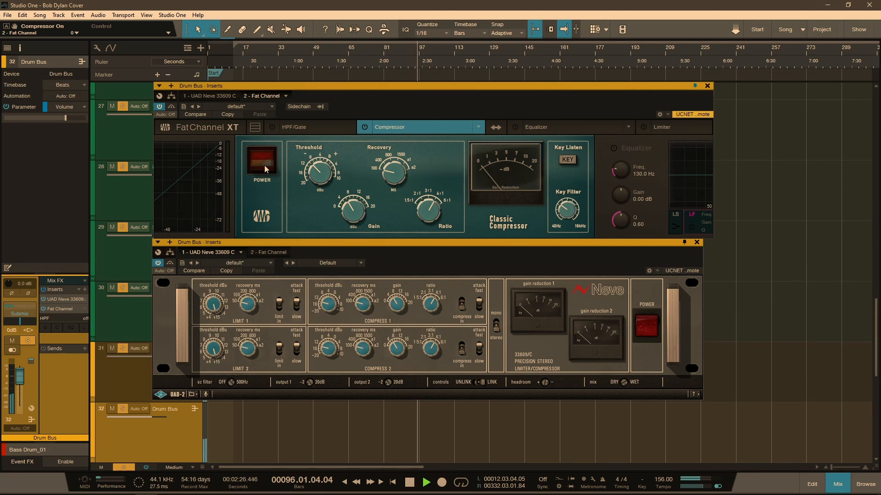
pyautogui.click(264, 165)
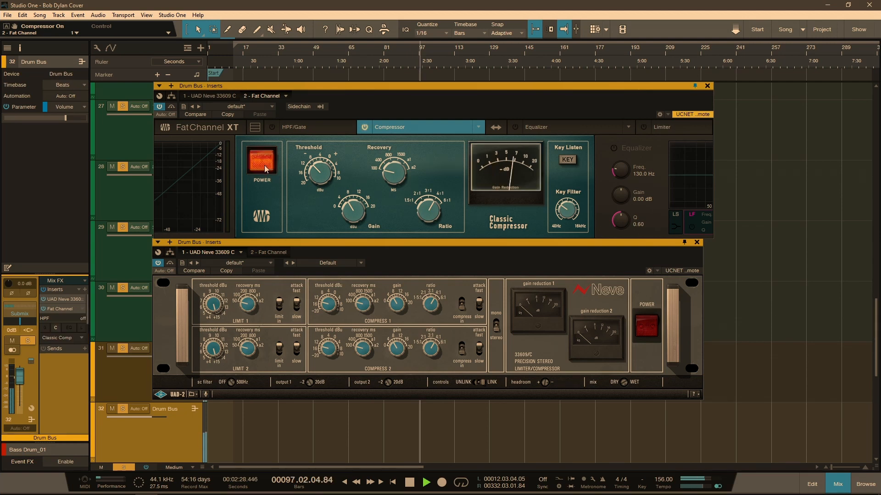
pyautogui.click(265, 165)
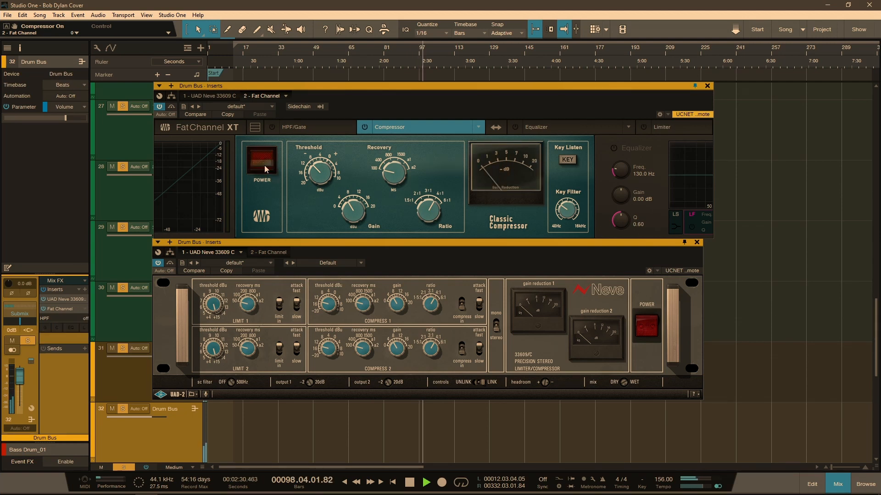
pyautogui.click(264, 166)
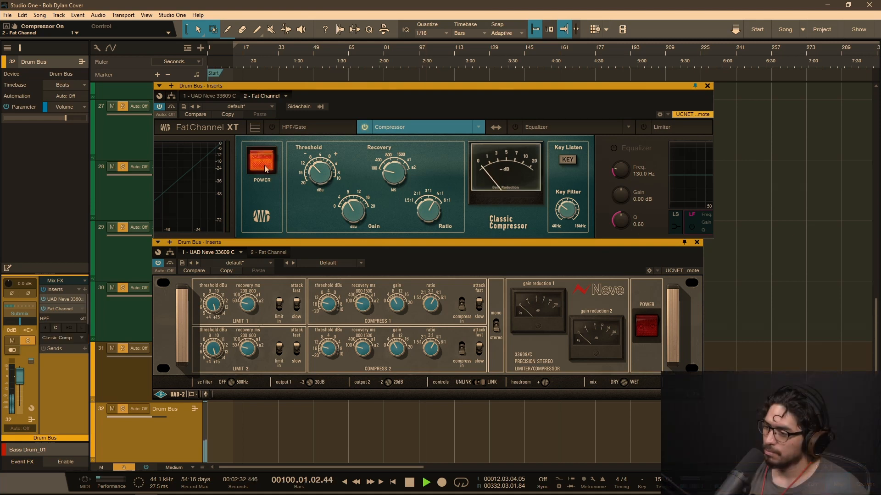
pyautogui.press('space')
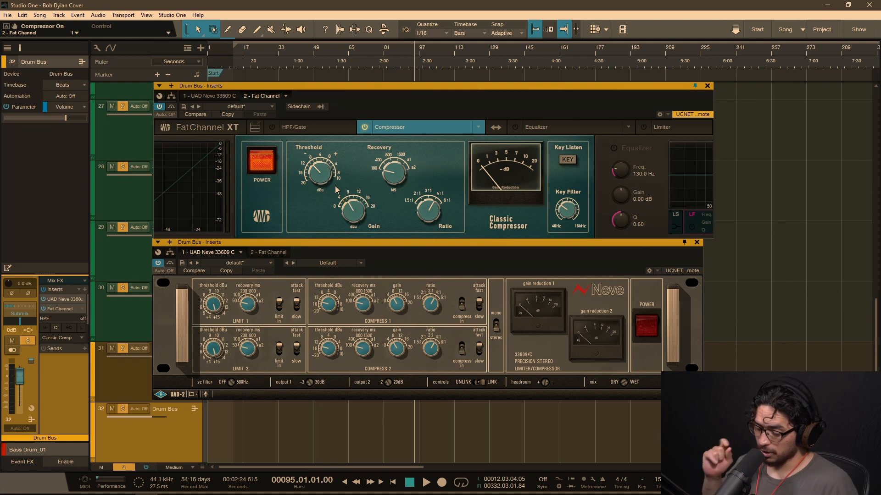
# Step: Compare the drums from bar 95 with the Classic Compressor powered off and back on, and stop playback
pyautogui.click(262, 163)
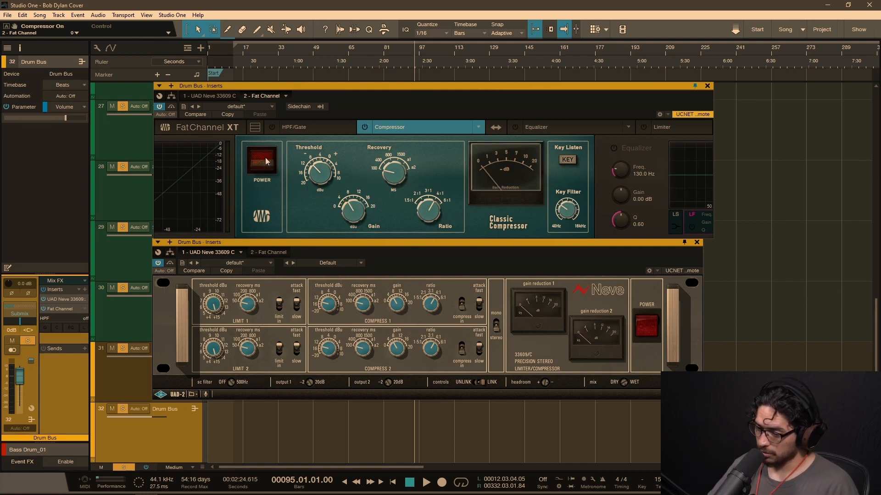
pyautogui.press('space')
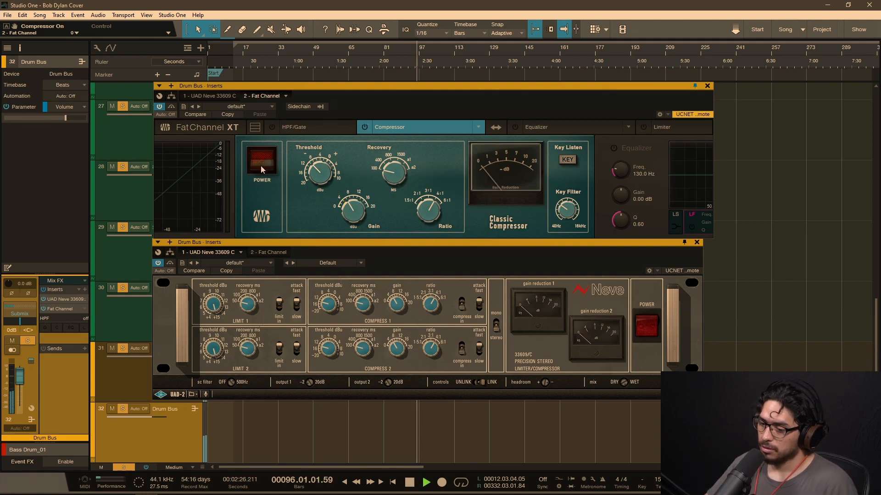
pyautogui.click(261, 166)
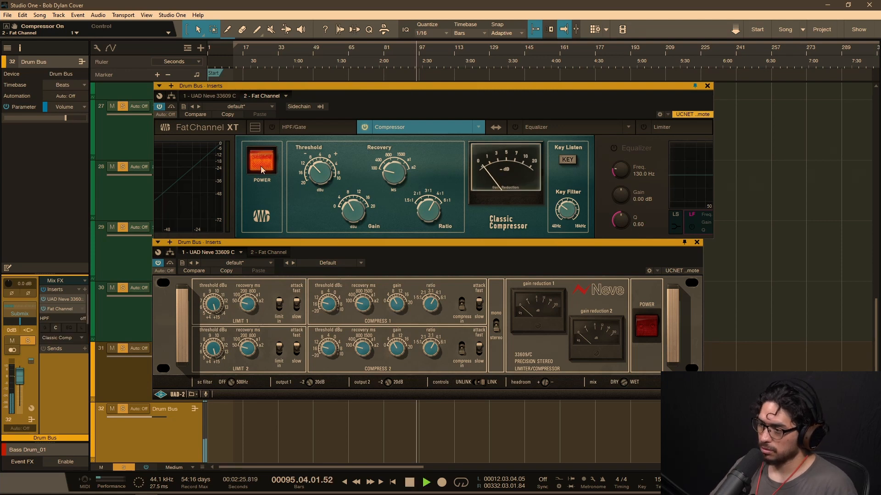
pyautogui.press('space')
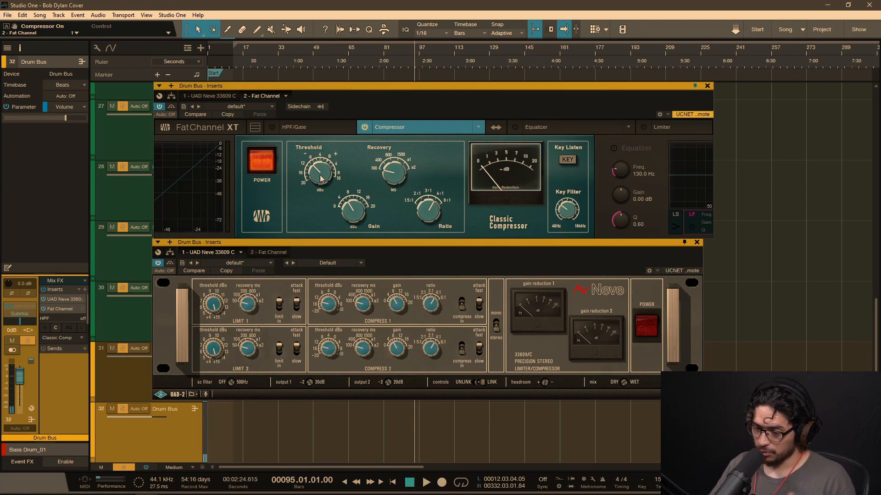
# Step: Set the Classic Compressor's threshold to -12 and compare the playing drums with it powered off and on
pyautogui.press('space')
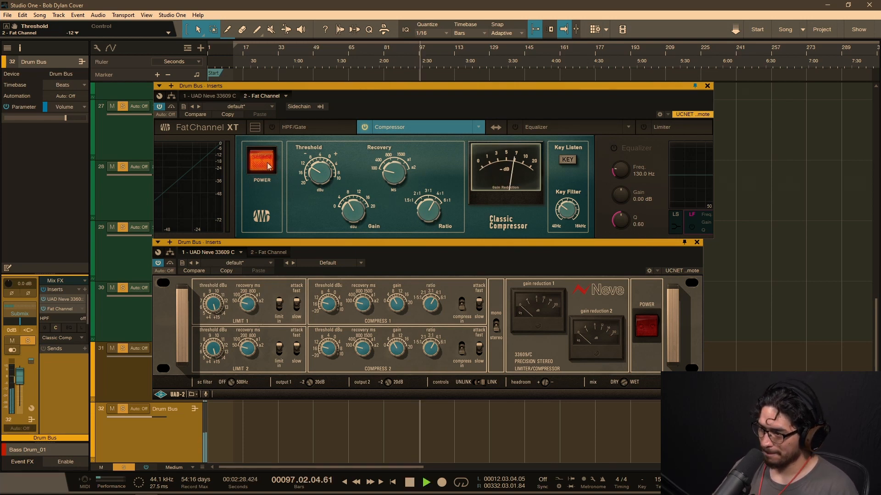
pyautogui.click(264, 163)
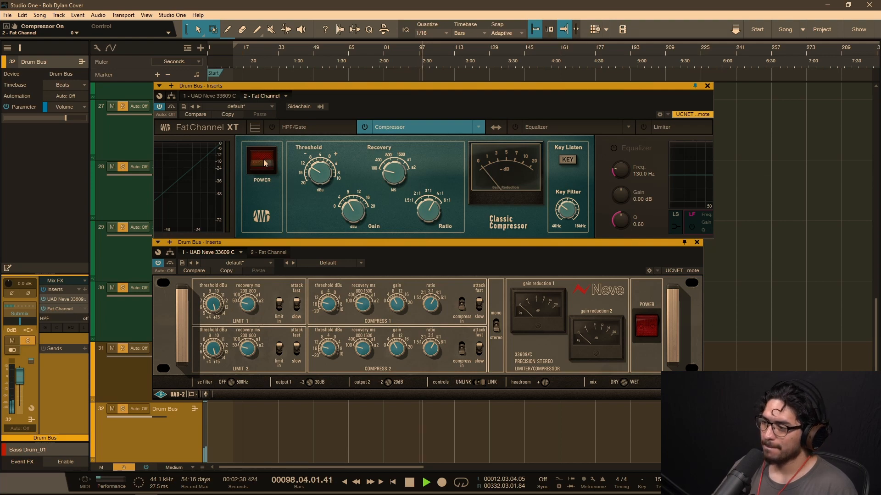
pyautogui.click(264, 163)
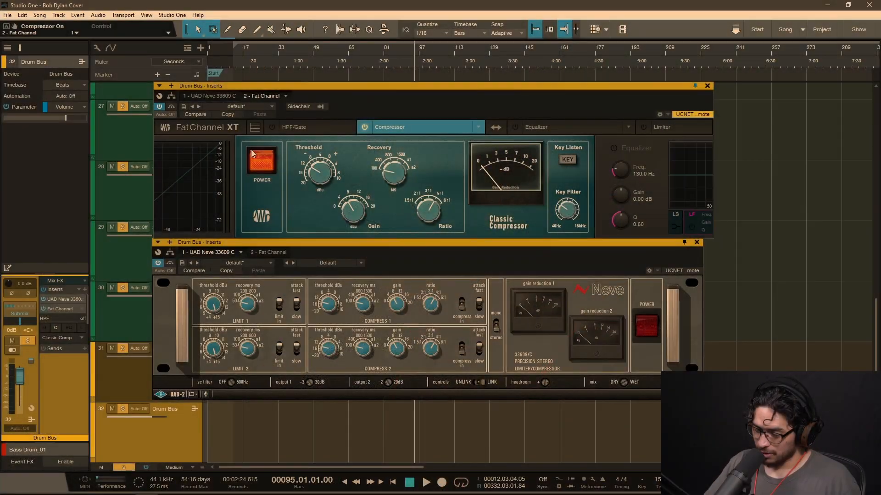
# Step: Power off the Classic Compressor and audition the drums from bar 95 with the Neve powered on and off, stopping playback between passes
pyautogui.click(254, 157)
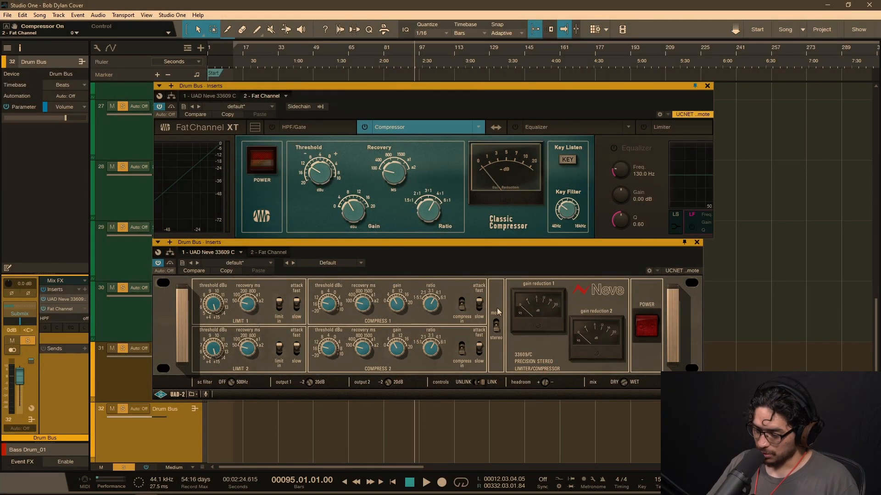
pyautogui.click(655, 327)
pyautogui.press('space')
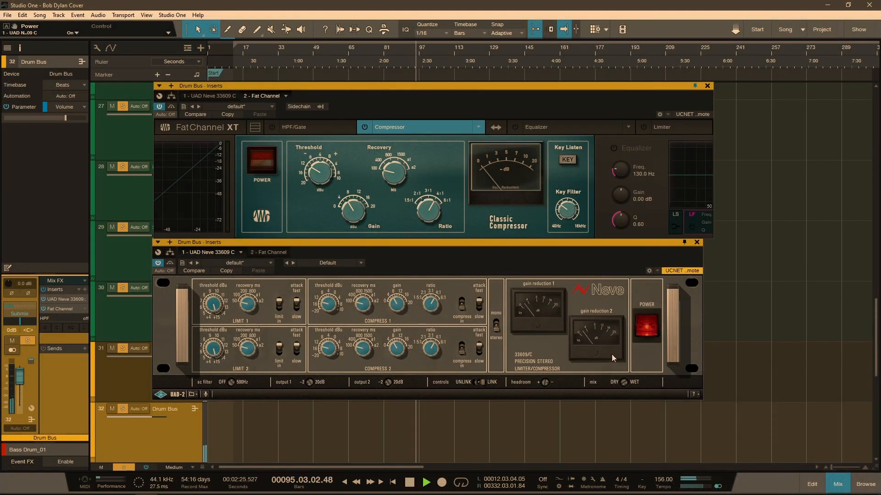
pyautogui.press('space')
pyautogui.click(646, 329)
pyautogui.click(646, 331)
pyautogui.press('space')
pyautogui.click(646, 325)
pyautogui.press('space')
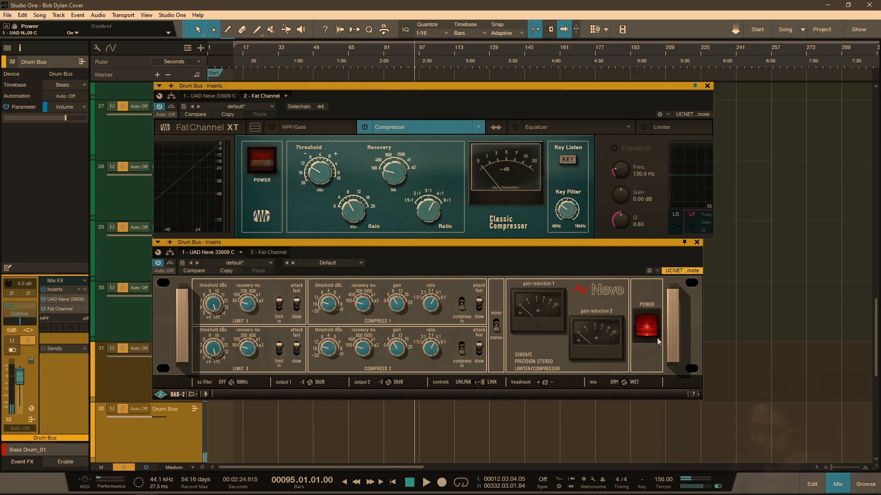
# Step: Play the drums from bar 95 with both compressors off and again with only the Classic Compressor powered on, stopping playback after each pass
pyautogui.press('space')
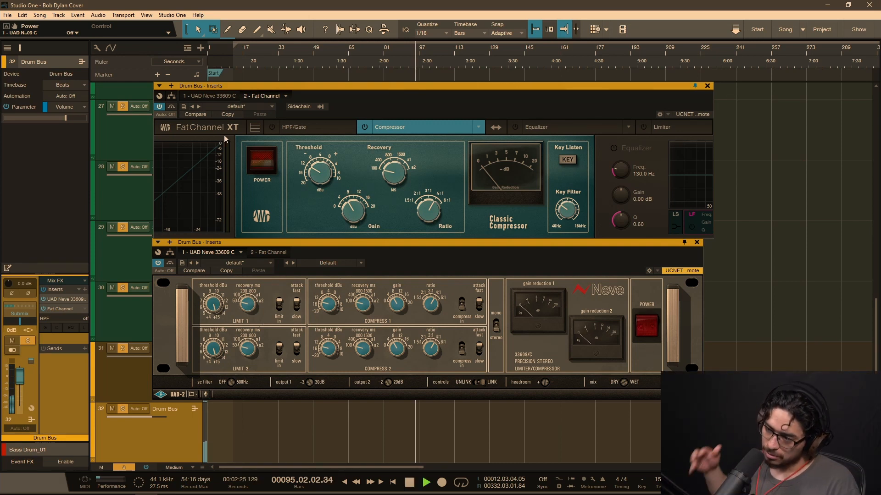
pyautogui.press('space')
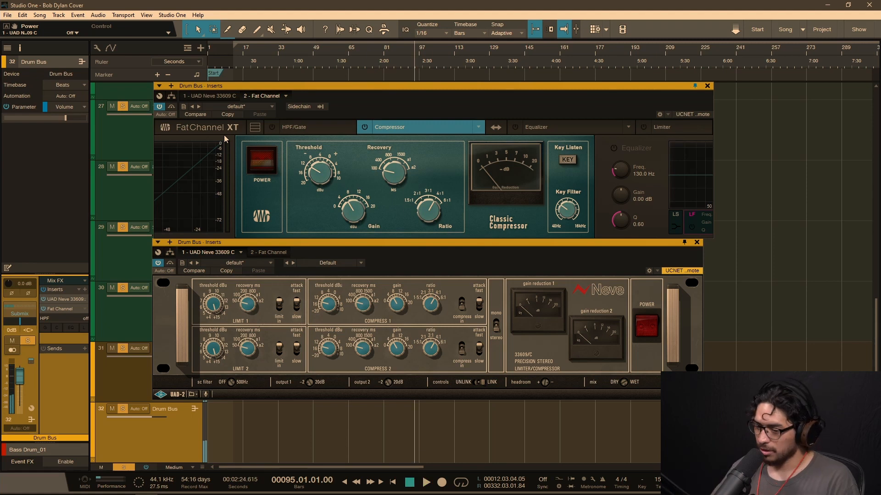
pyautogui.click(265, 168)
pyautogui.press('space')
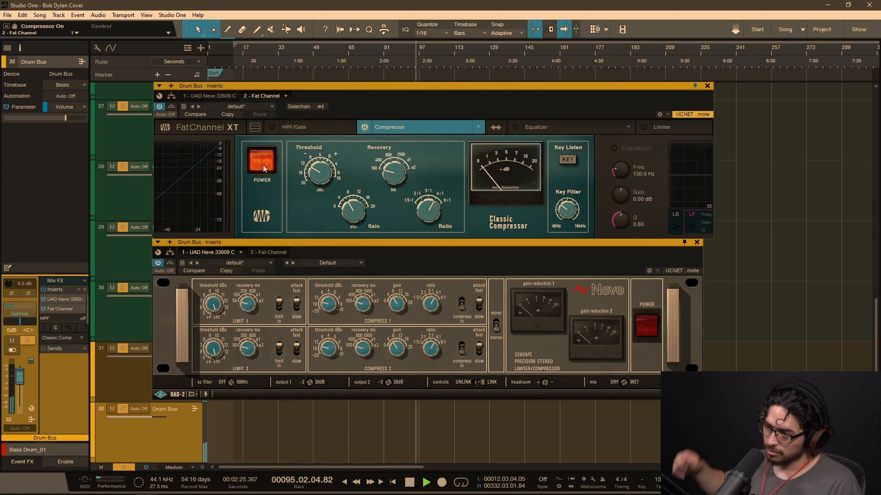
pyautogui.press('space')
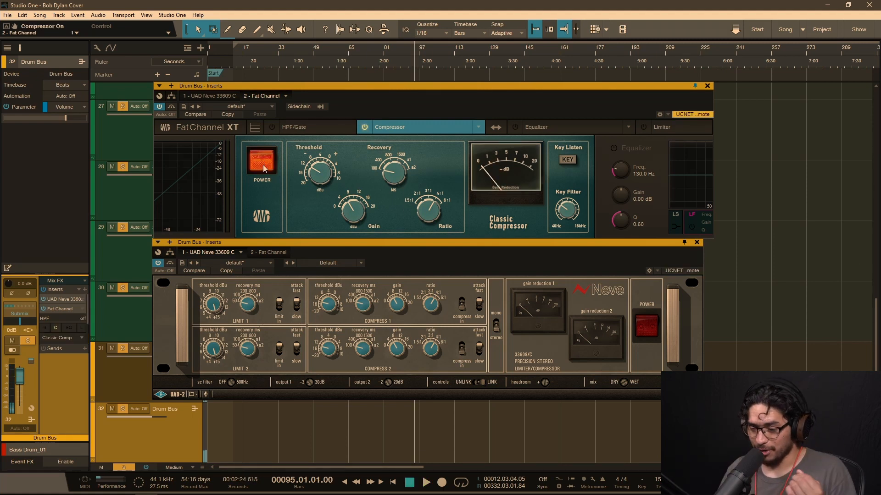
# Step: Compare the drums through the Neve alone, the Classic Compressor alone, and with both powered off, and stop playback
pyautogui.click(264, 168)
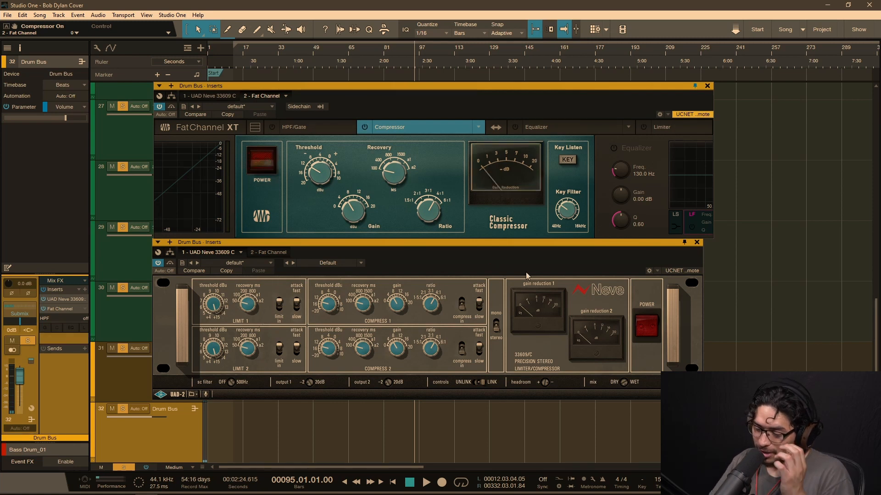
pyautogui.click(652, 327)
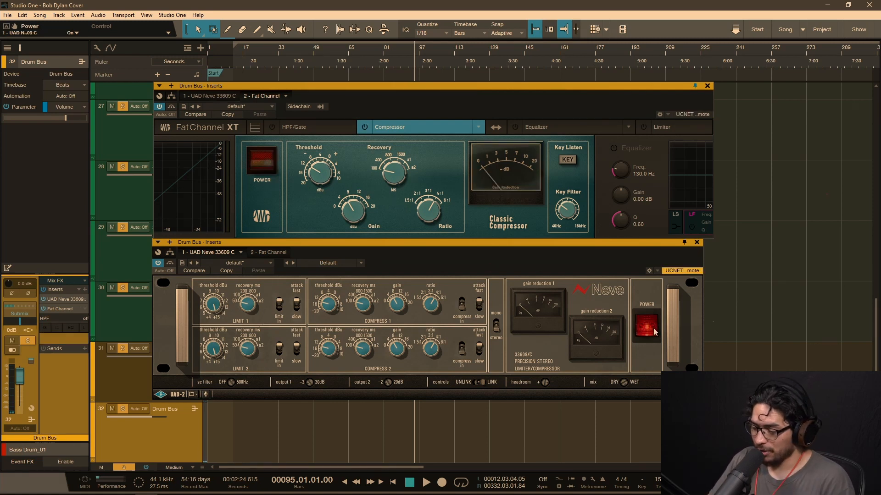
pyautogui.press('space')
pyautogui.click(648, 331)
pyautogui.click(262, 161)
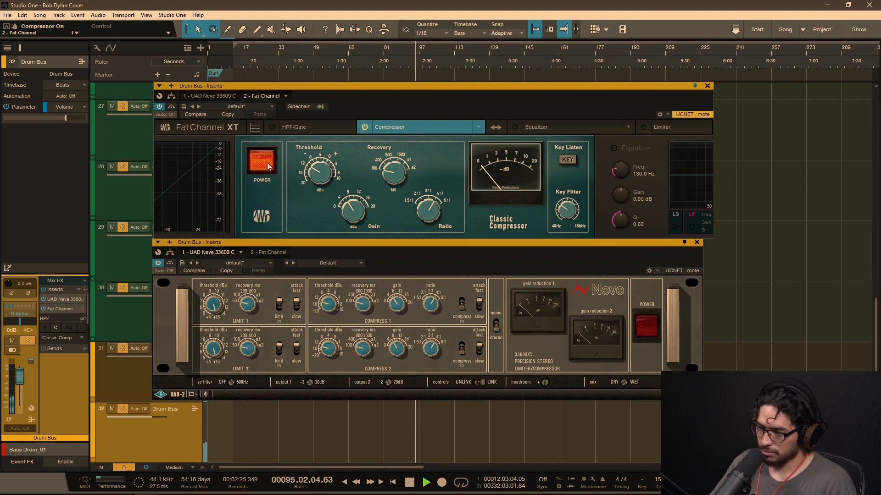
pyautogui.click(266, 162)
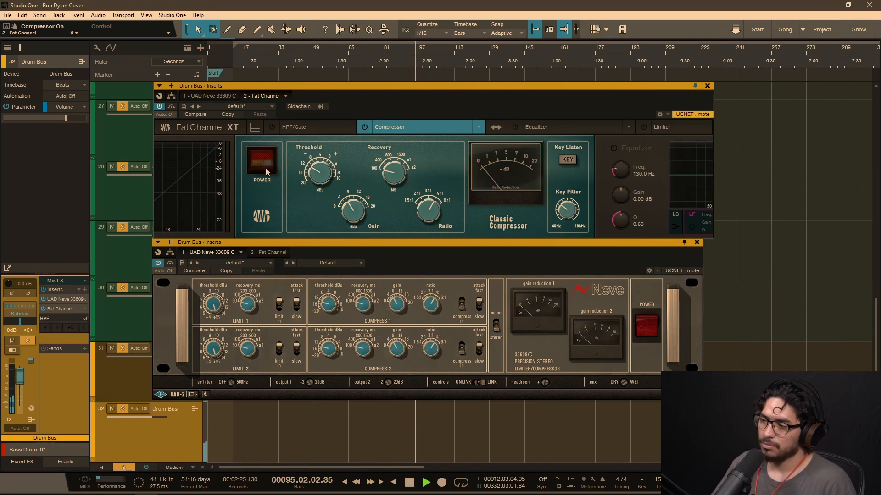
pyautogui.press('space')
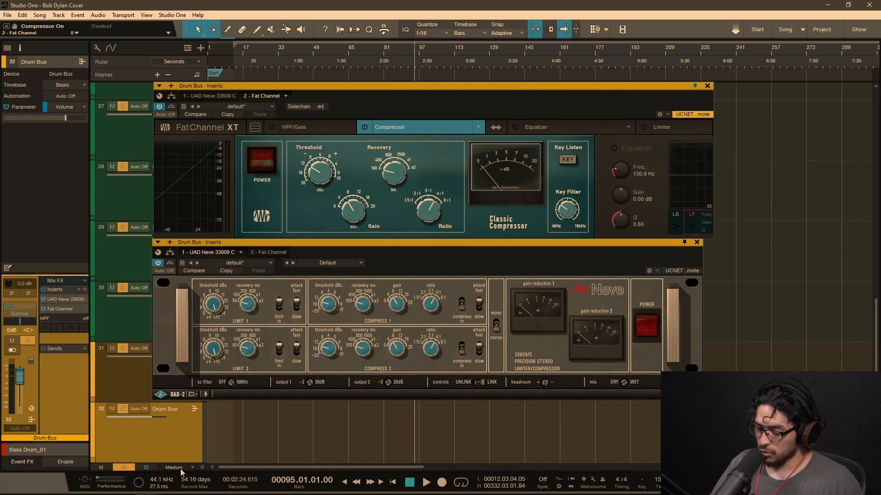
# Step: Open the Performance Monitor, enlarge it to show more devices, and select the drum bus Fat Channel in the device list
pyautogui.click(112, 480)
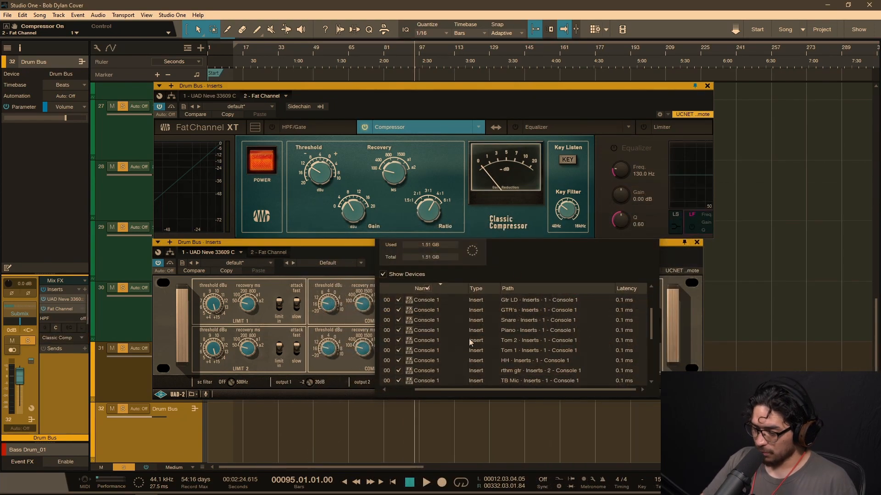
pyautogui.click(540, 262)
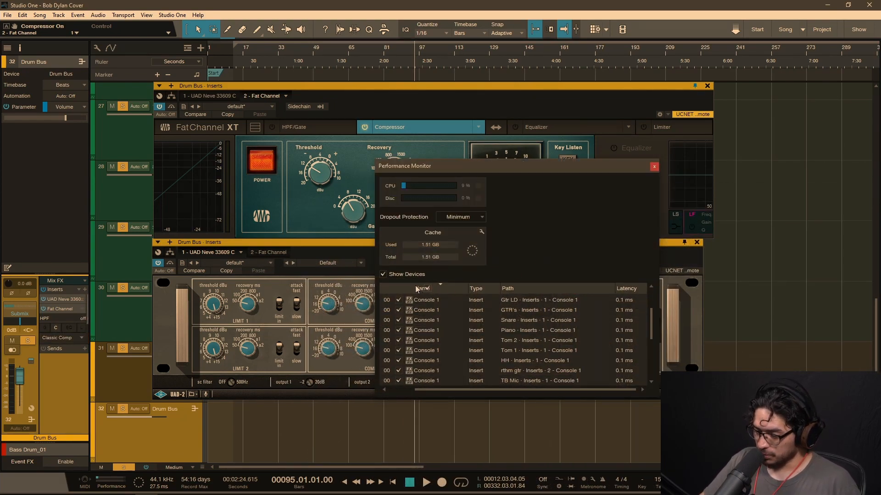
pyautogui.moveTo(376, 160); pyautogui.dragTo(250, 54)
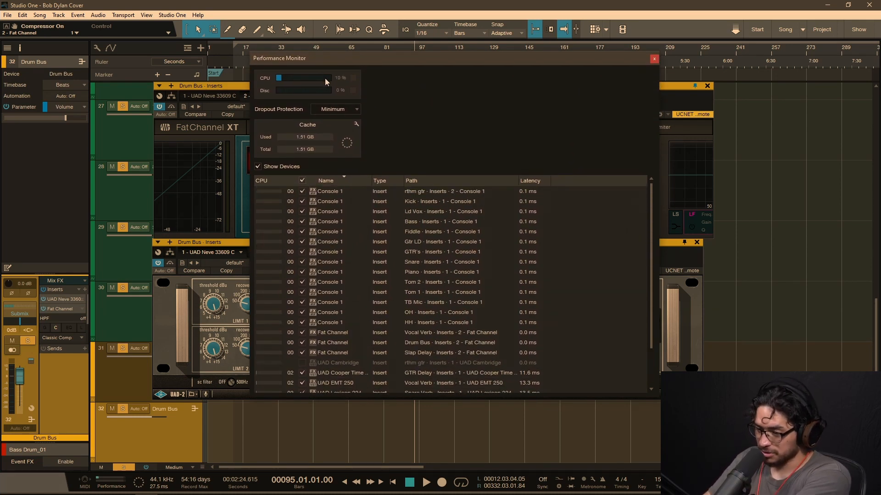
pyautogui.scroll(-3, 337, 263)
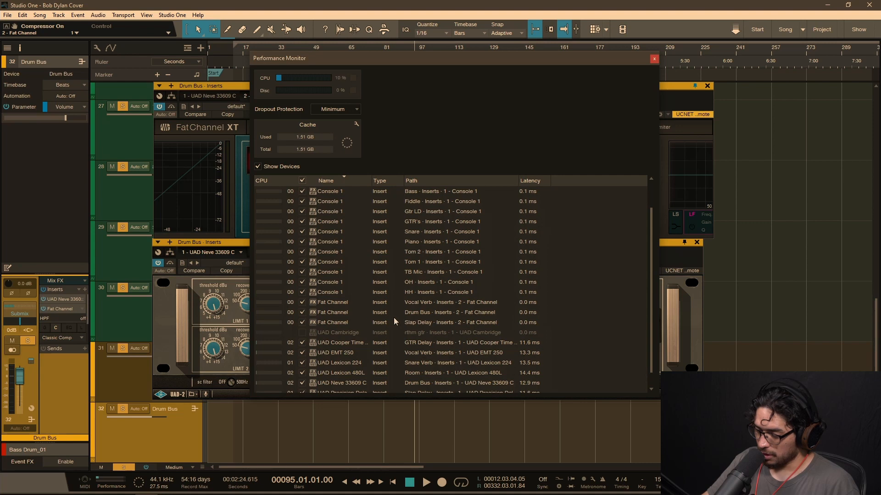
pyautogui.click(337, 313)
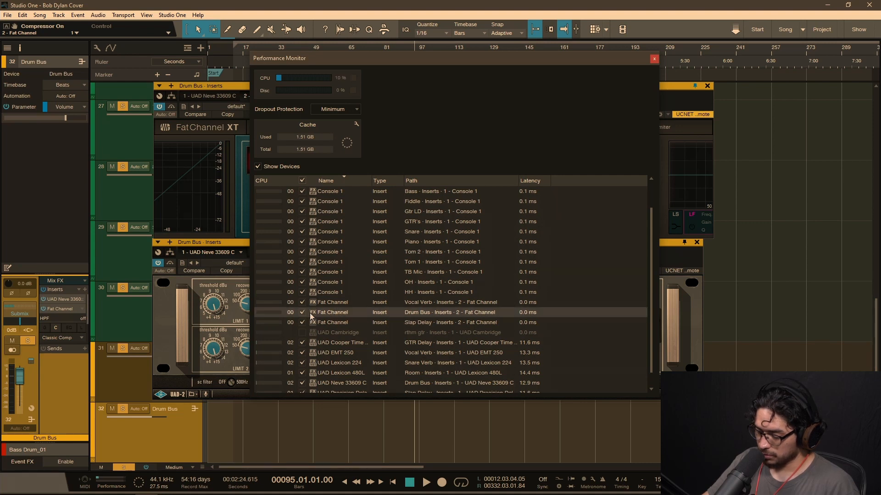
# Step: Check the Fat Channel's CPU use during playback while powering its Classic Compressor off and on, and stop playback
pyautogui.press('space')
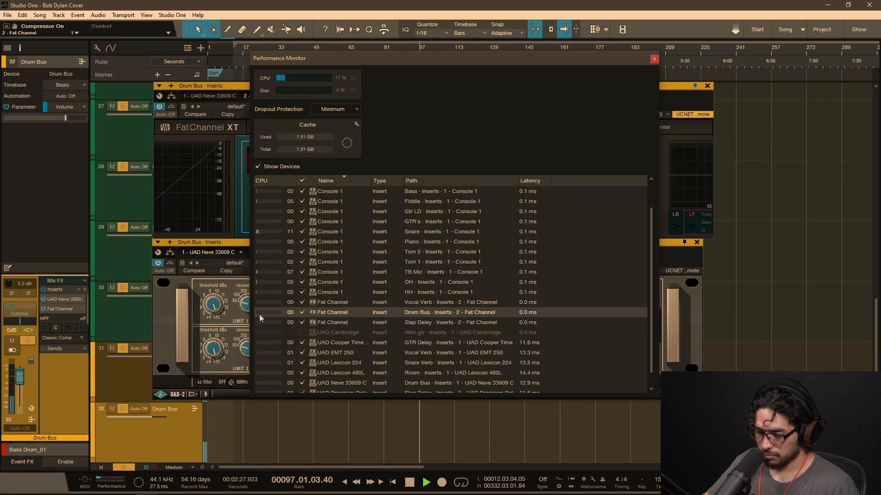
pyautogui.click(188, 196)
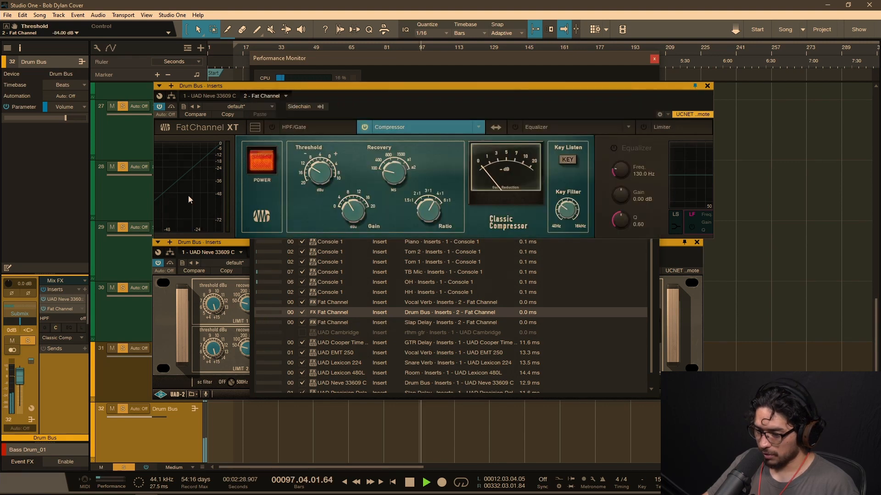
pyautogui.click(261, 161)
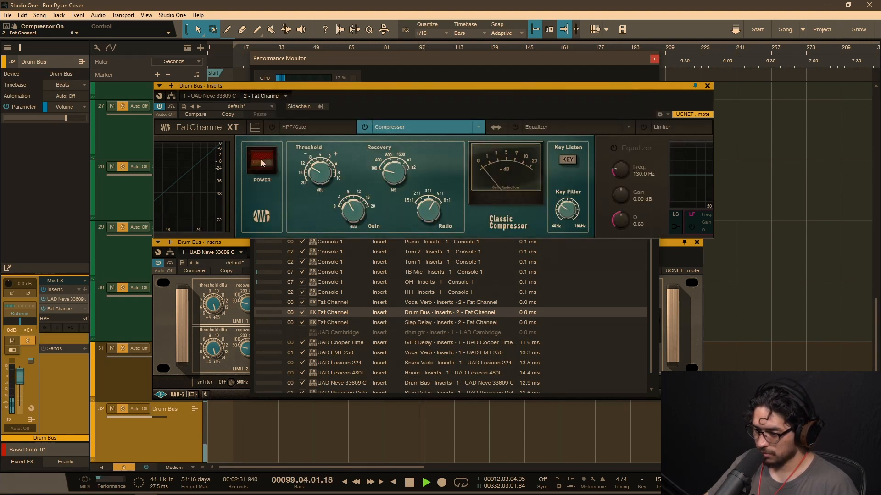
pyautogui.click(260, 159)
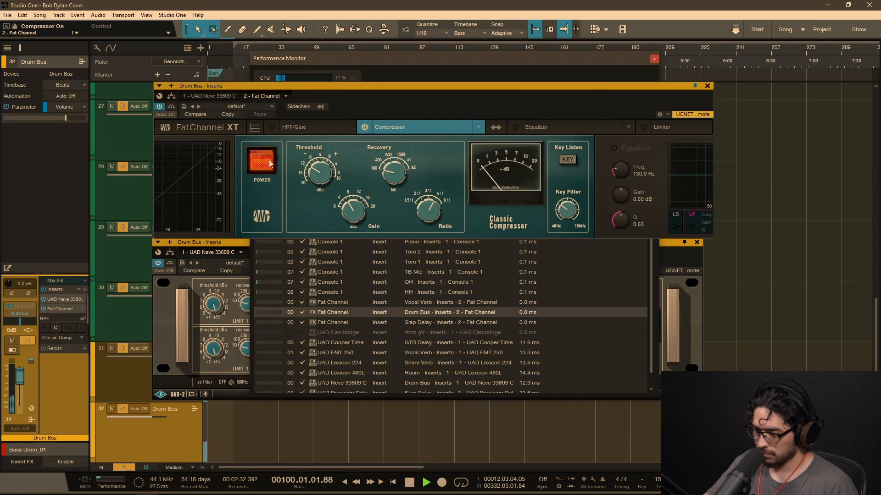
pyautogui.click(406, 74)
pyautogui.press('space')
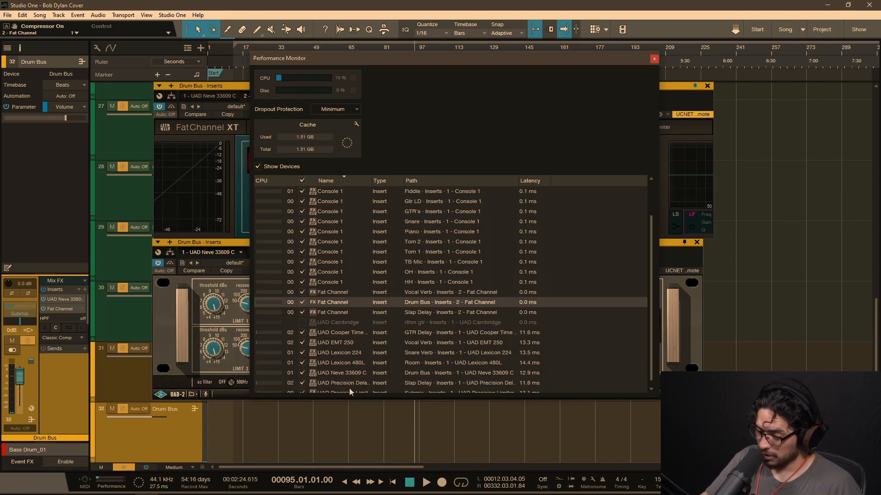
# Step: Find the UAD plug-ins in the Performance Monitor, move it aside, and check CPU use during playback with the Neve powered on
pyautogui.scroll(-1, 350, 389)
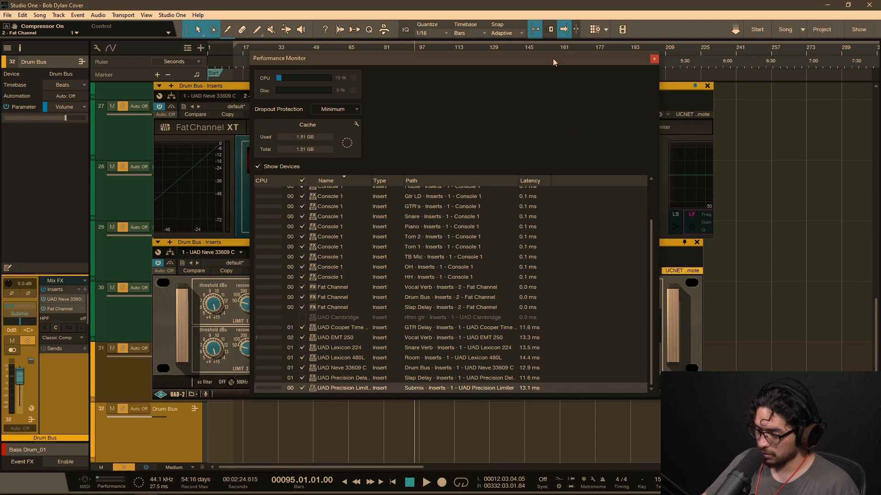
pyautogui.moveTo(552, 58); pyautogui.dragTo(459, 62)
pyautogui.press('space')
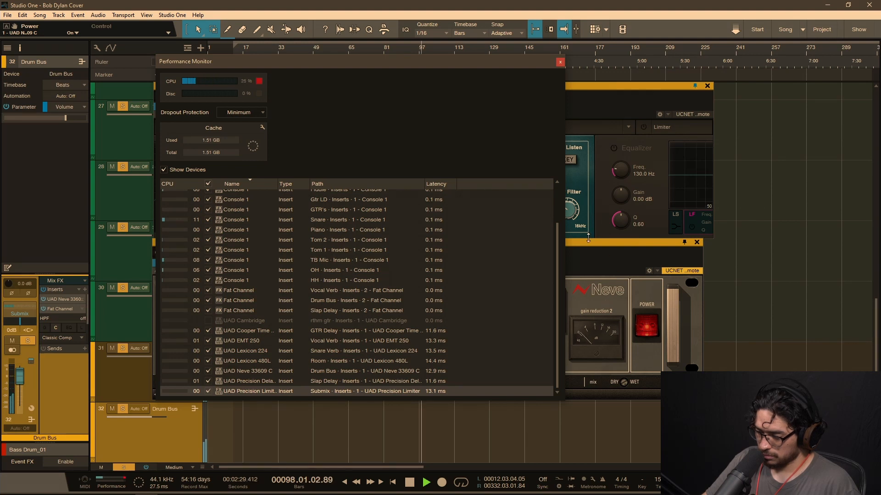
pyautogui.press('space')
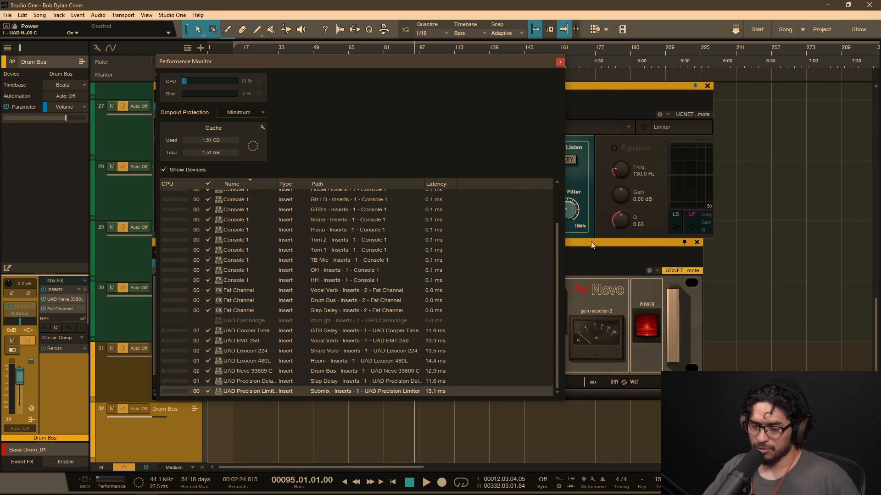
# Step: Add a second Fat Channel with the Classic Compressor powered on to the drum bus, and play and stop the drums from bar 95
pyautogui.click(585, 279)
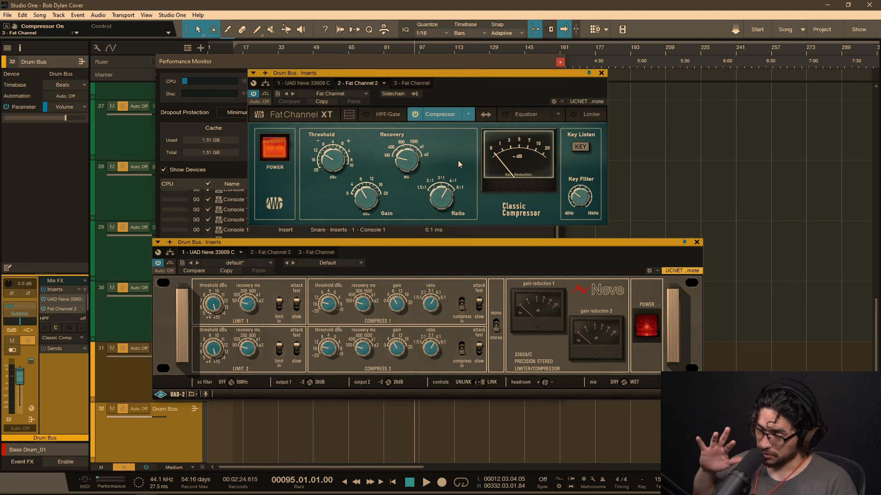
pyautogui.press('space')
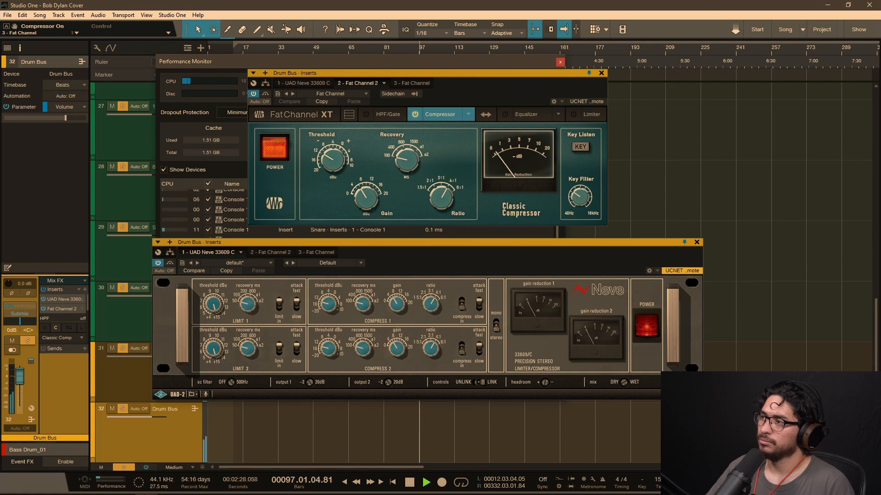
pyautogui.press('space')
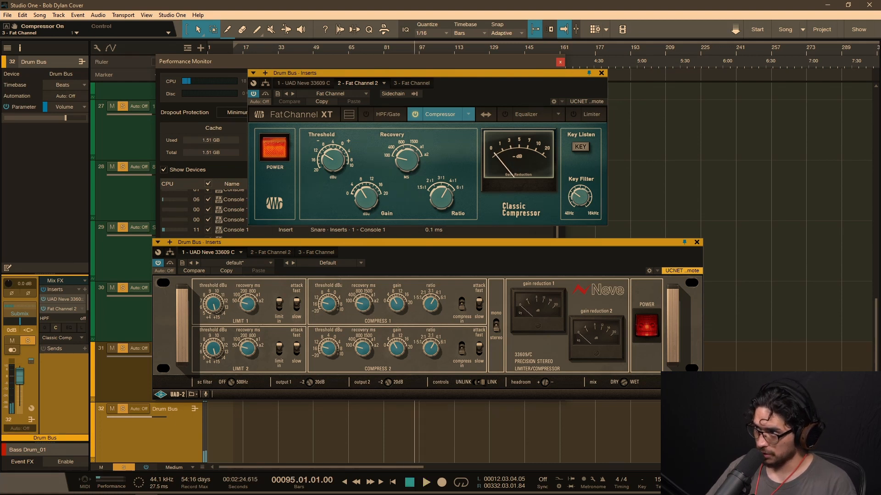
# Step: Move the second Fat Channel ahead of the Neve 33609 C in the drum bus inserts, and play and stop the drums from bar 95
pyautogui.moveTo(62, 308); pyautogui.dragTo(62, 299)
pyautogui.press('space')
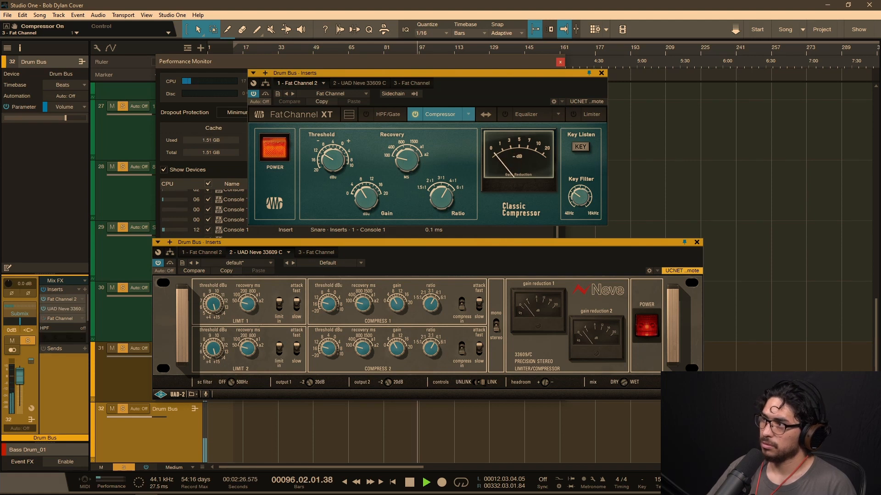
pyautogui.press('space')
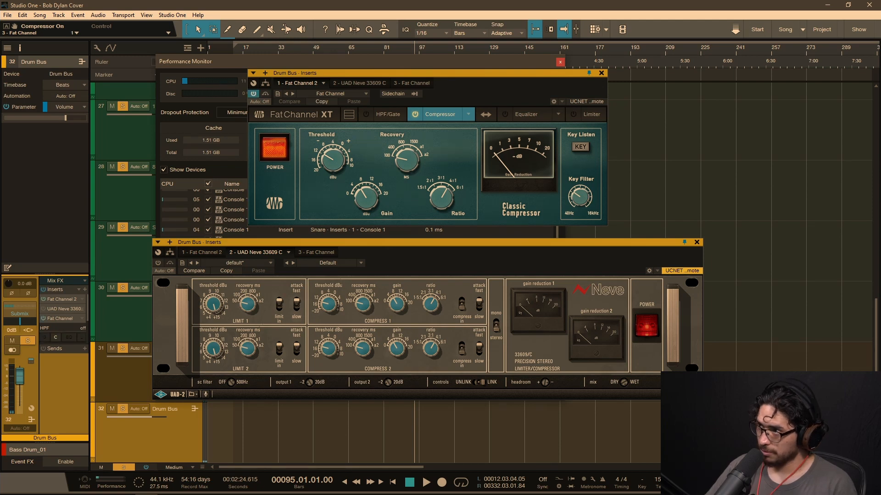
# Step: Compare both Fat Channel compressors' gain reduction during playback with the Neve bypassed, stop playback, and return the second plug-in window to the Neve
pyautogui.press('space')
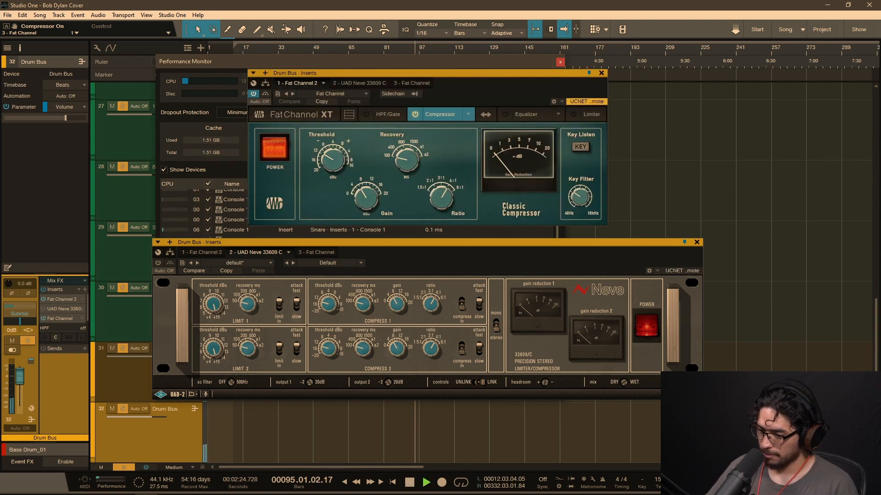
pyautogui.click(314, 252)
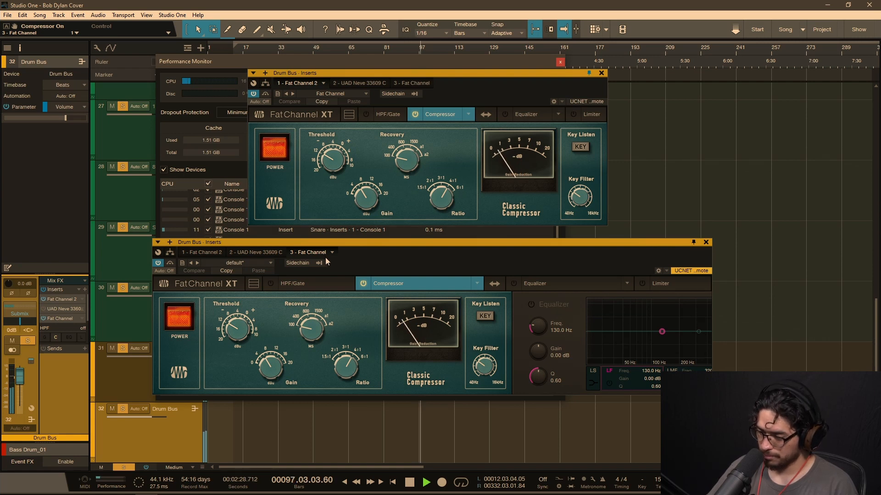
pyautogui.press('space')
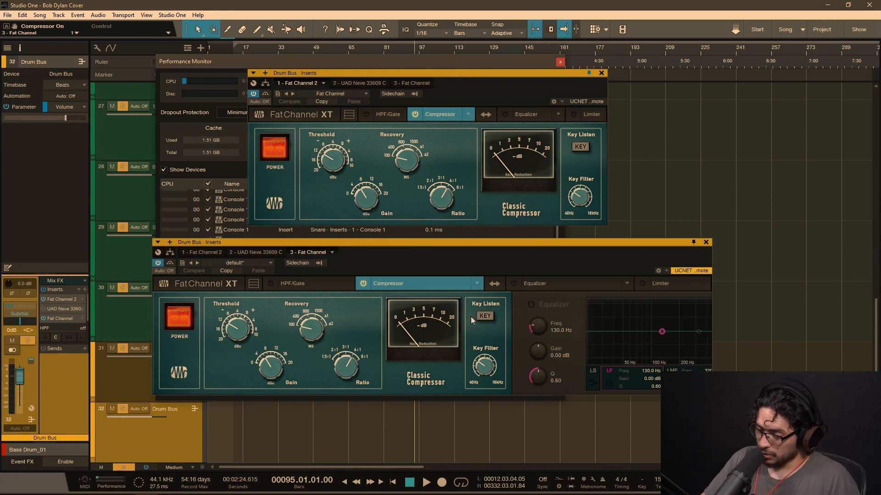
pyautogui.click(258, 252)
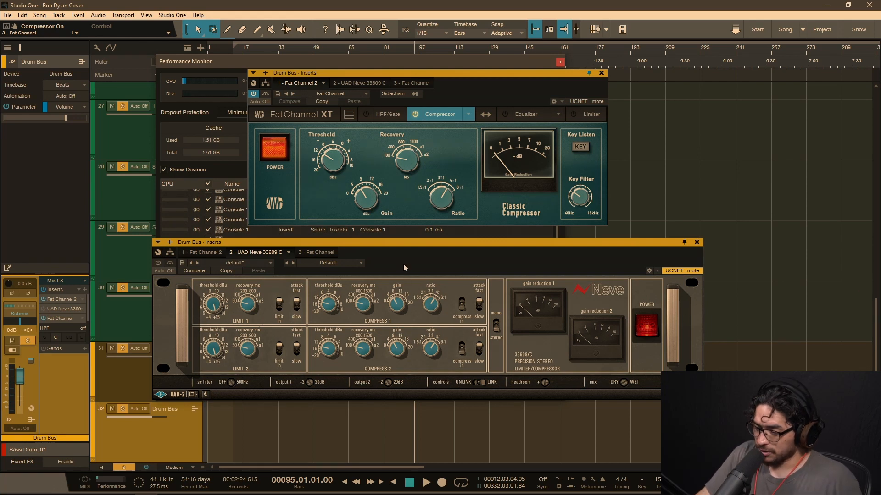
# Step: Try placing the Equalizer before the Compressor in the first Fat Channel insert, and restore the original order
pyautogui.click(516, 115)
pyautogui.click(496, 115)
pyautogui.click(497, 115)
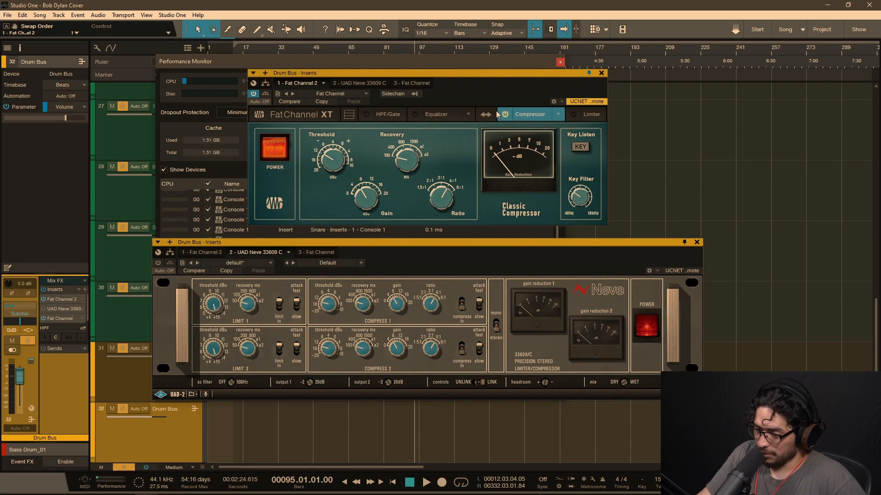
pyautogui.click(486, 114)
# Step: Turn on the first Fat Channel insert's Equalizer and shape its HF band as a high shelf at about 5.16 kHz and -7.55 dB
pyautogui.click(505, 114)
pyautogui.moveTo(545, 162); pyautogui.dragTo(552, 168)
pyautogui.click(594, 213)
pyautogui.moveTo(552, 169)
pyautogui.mouseDown()
pyautogui.moveTo(541, 190)
pyautogui.moveTo(547, 180)
pyautogui.mouseUp()
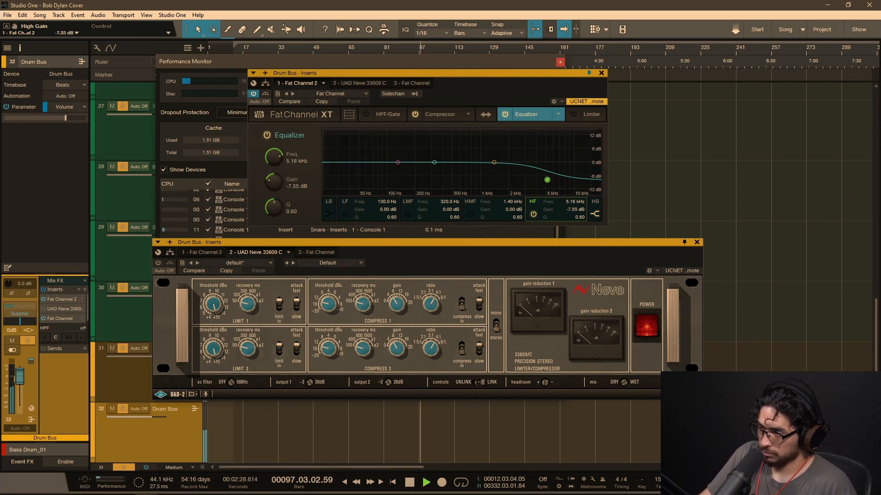
# Step: Place the HMF band at about 1.00 kHz and -5.20 dB and the LMF band at about 280.6 Hz and 4.02 dB, and return to the Compressor
pyautogui.click(494, 163)
pyautogui.moveTo(496, 166)
pyautogui.mouseDown()
pyautogui.moveTo(473, 146)
pyautogui.moveTo(483, 175)
pyautogui.mouseUp()
pyautogui.moveTo(435, 162); pyautogui.dragTo(430, 155)
pyautogui.scroll(3, 429, 156)
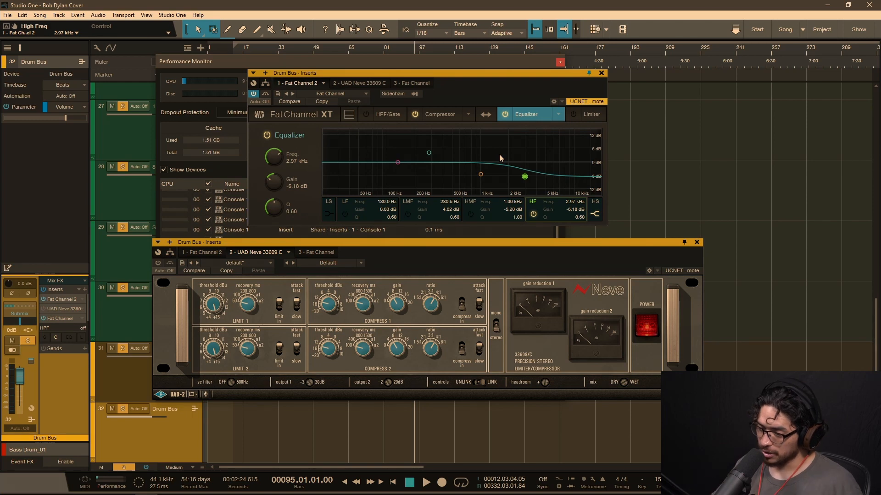
pyautogui.click(440, 115)
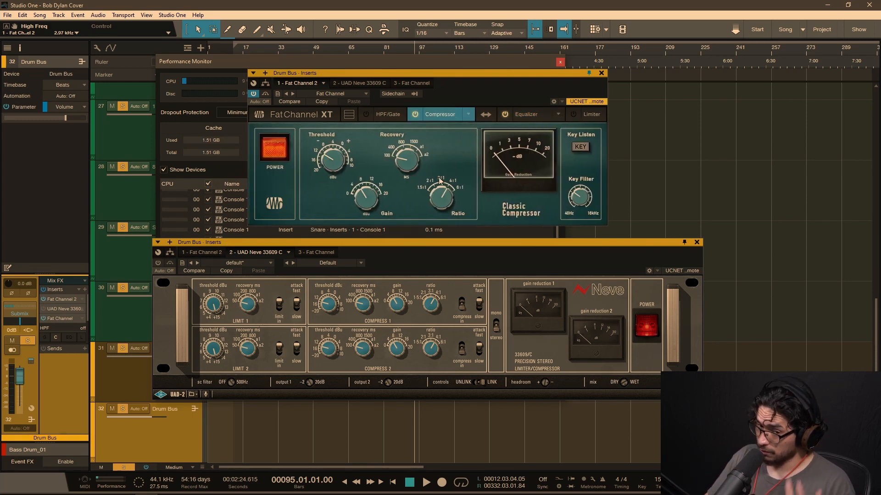